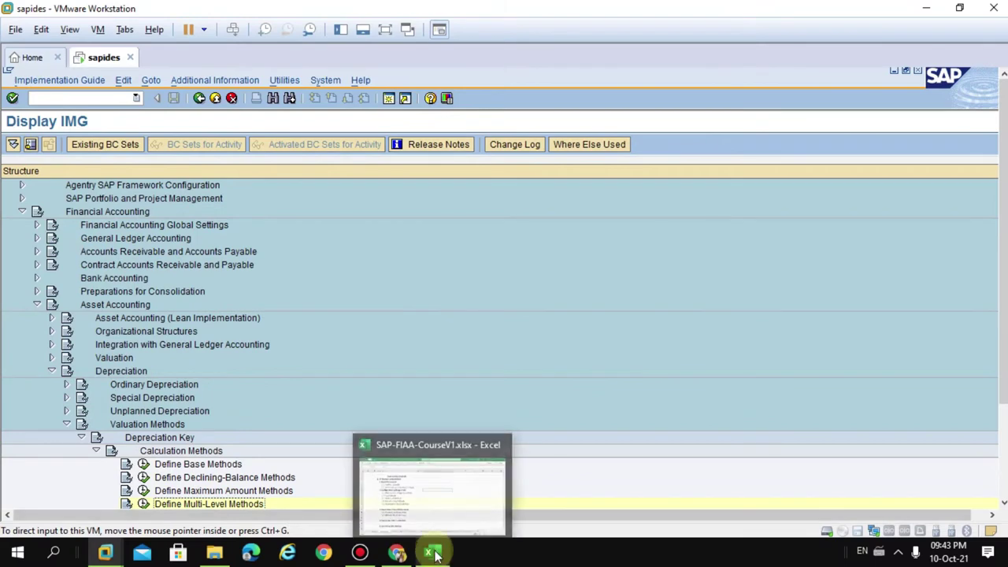
# - Switch to the Excel course outline, highlight topic 2.5 Depreciation Key (Final Step), and return to the SAP virtual machine in full screen
pyautogui.click(433, 553)
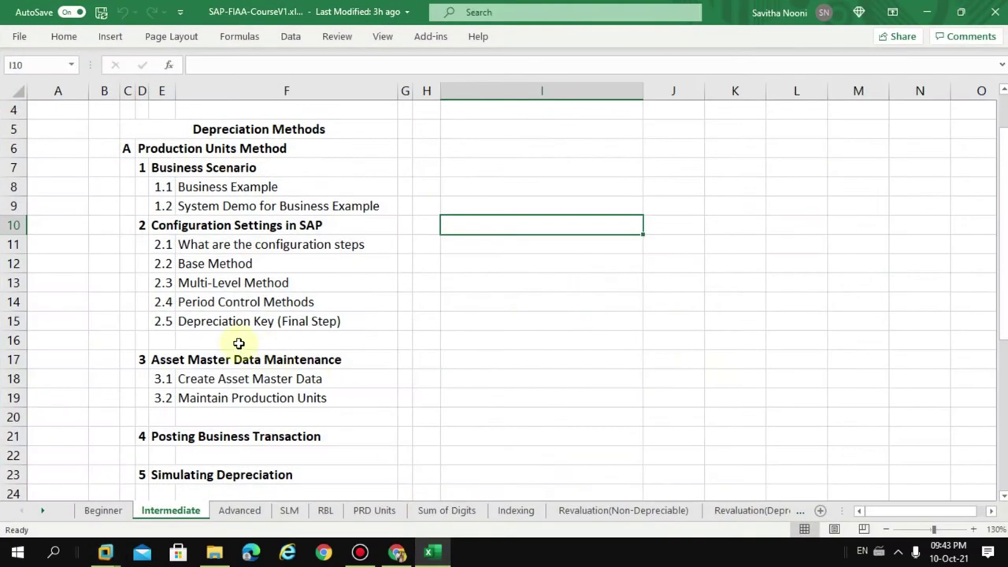
pyautogui.click(227, 318)
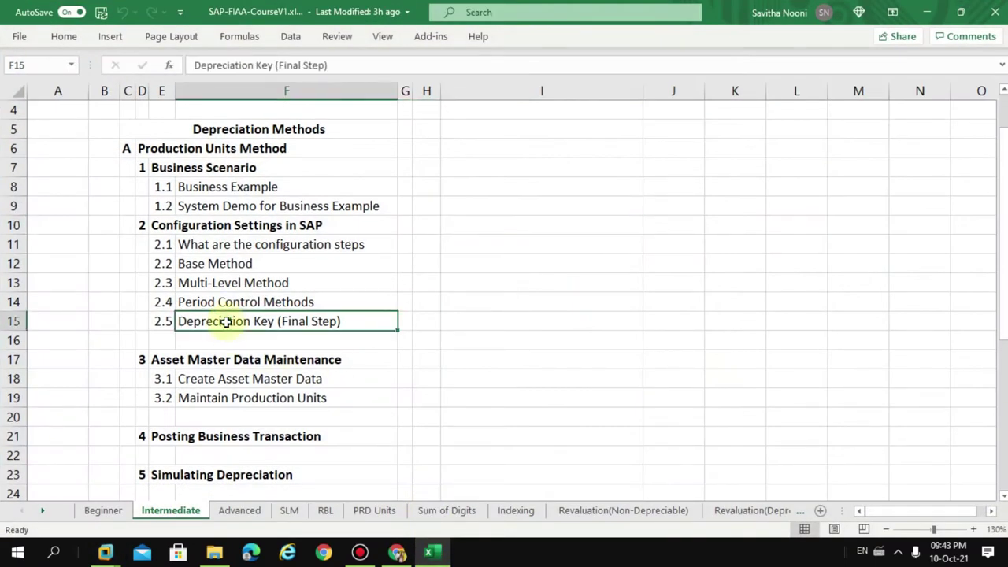
pyautogui.moveTo(152, 321); pyautogui.dragTo(331, 326)
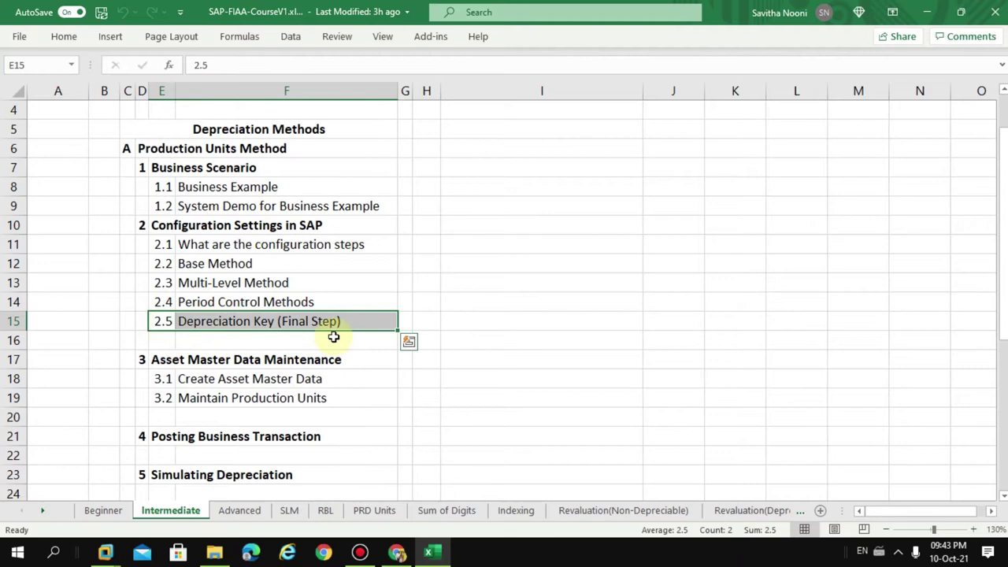
pyautogui.click(926, 12)
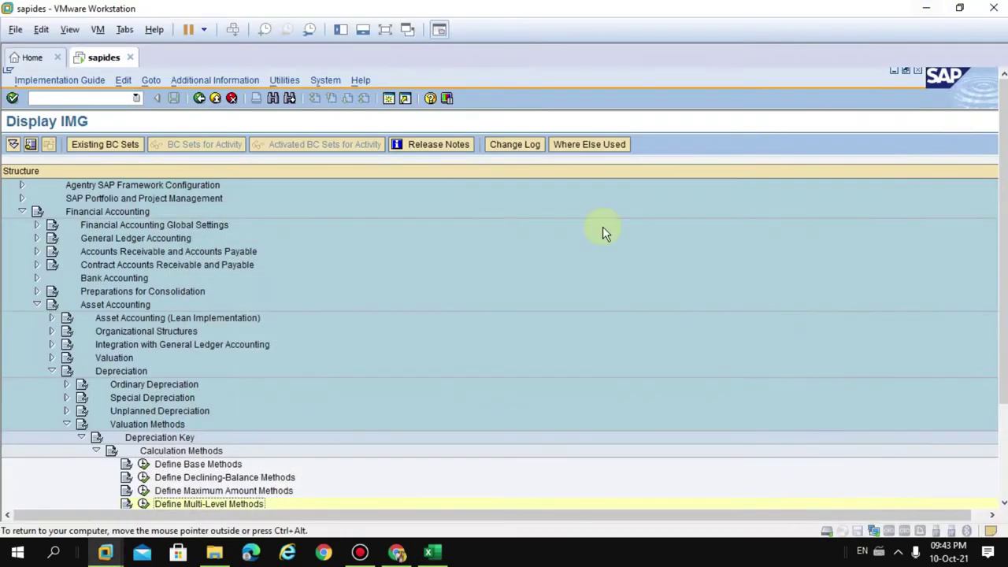
pyautogui.click(385, 29)
# - Annotate the IMG path from Financial Accounting down to Calculation Methods with numbered markers 1 to 6, and clear them
pyautogui.moveTo(618, 6)
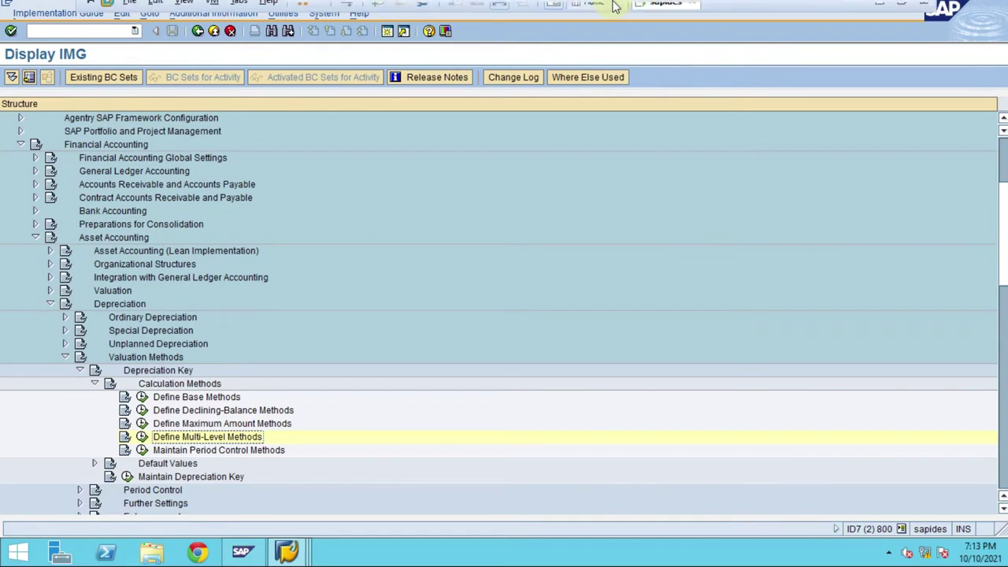
pyautogui.click(638, 12)
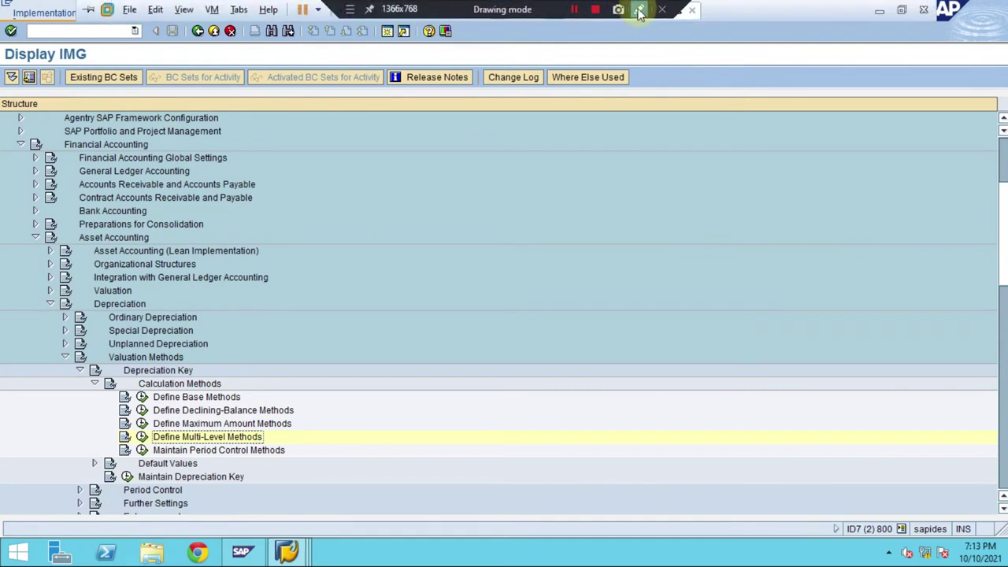
pyautogui.click(999, 155)
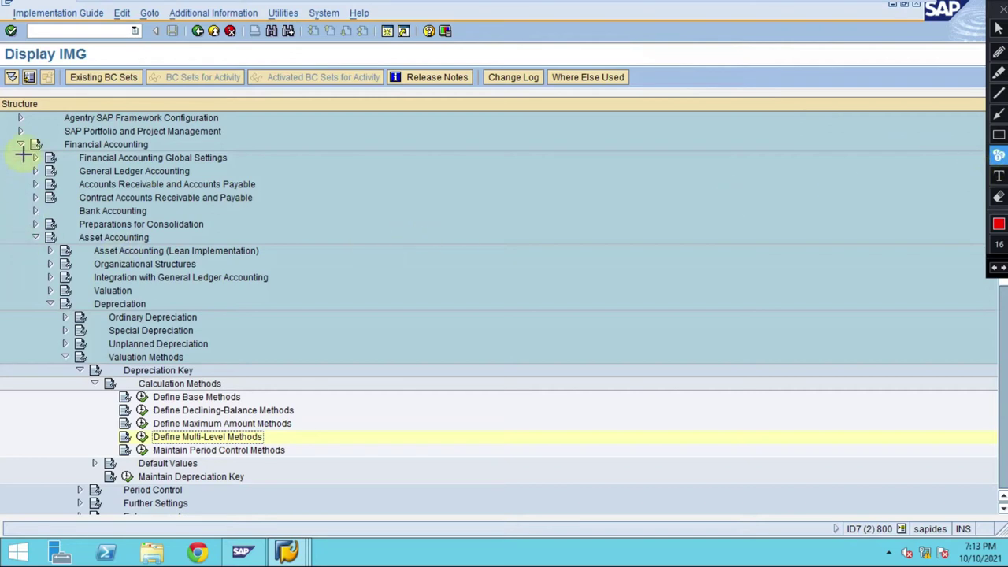
pyautogui.click(52, 141)
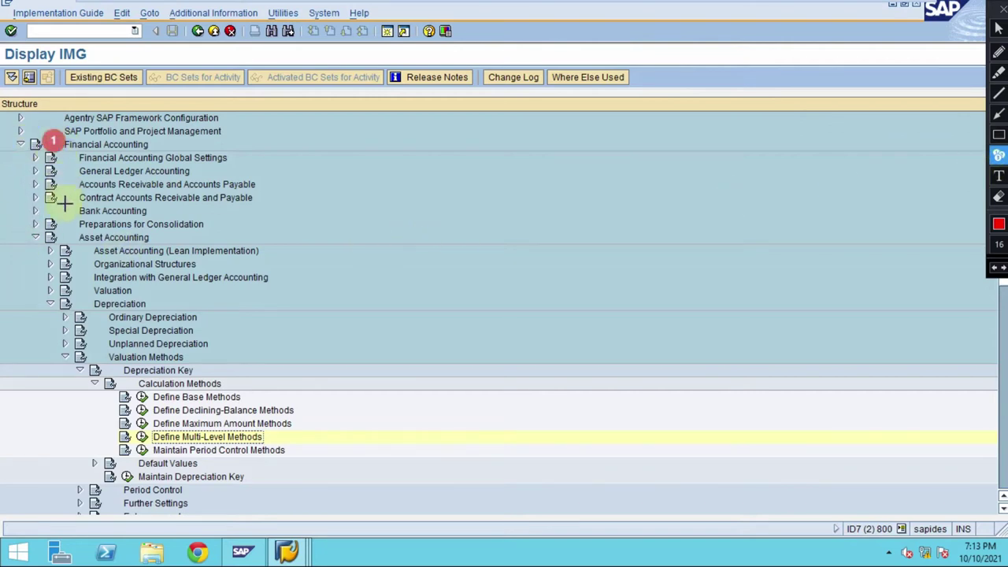
pyautogui.click(63, 234)
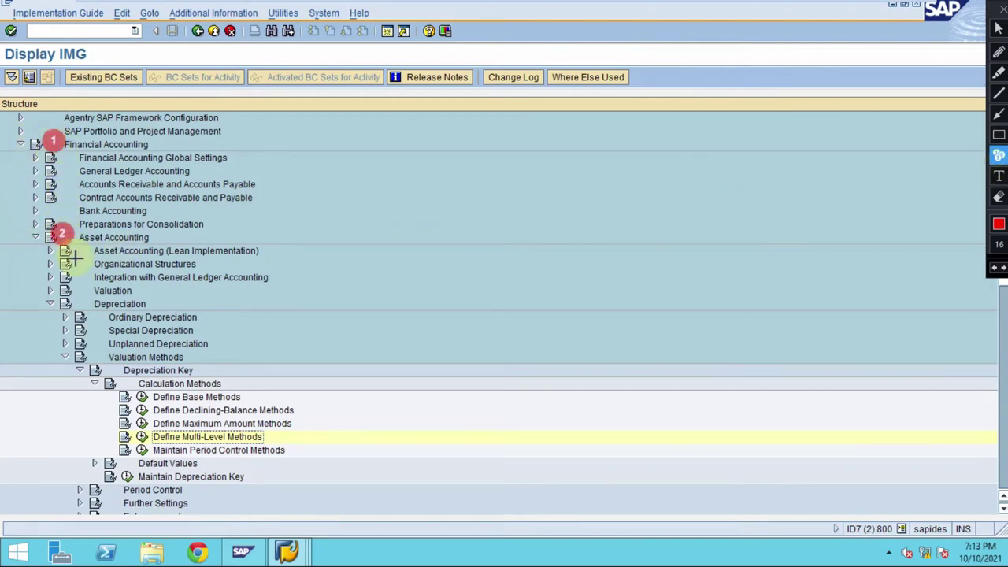
pyautogui.click(74, 303)
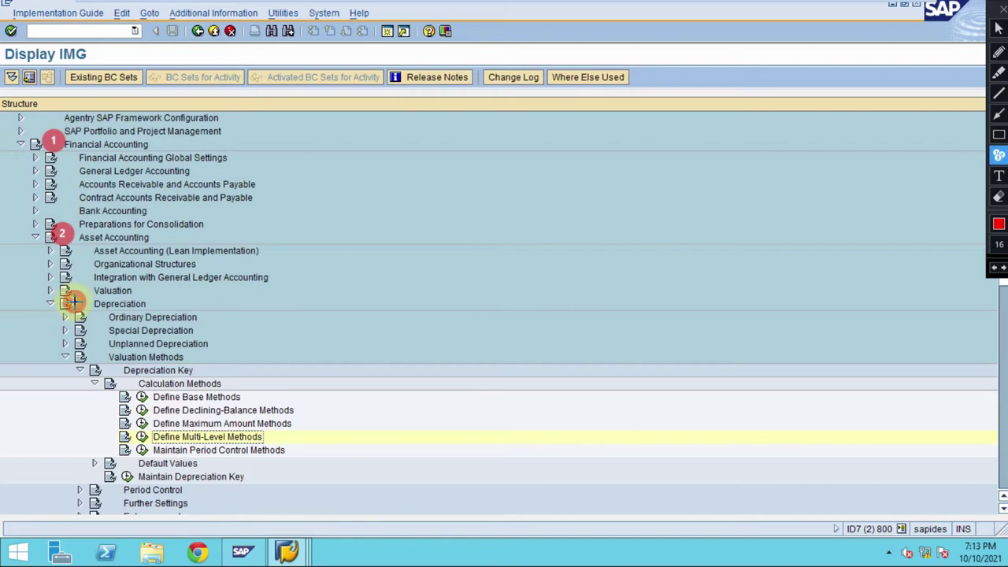
pyautogui.click(92, 356)
pyautogui.click(116, 369)
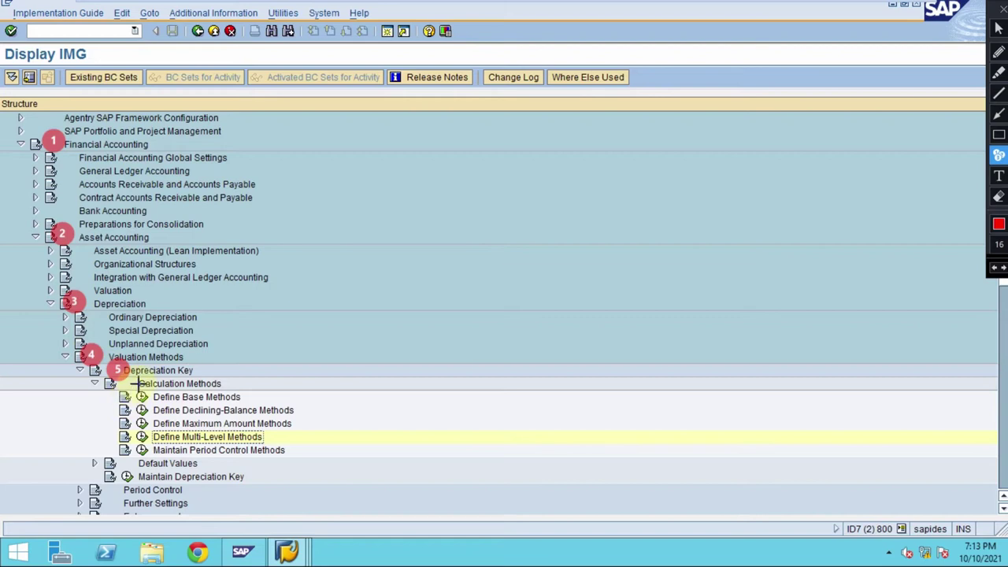
pyautogui.click(137, 383)
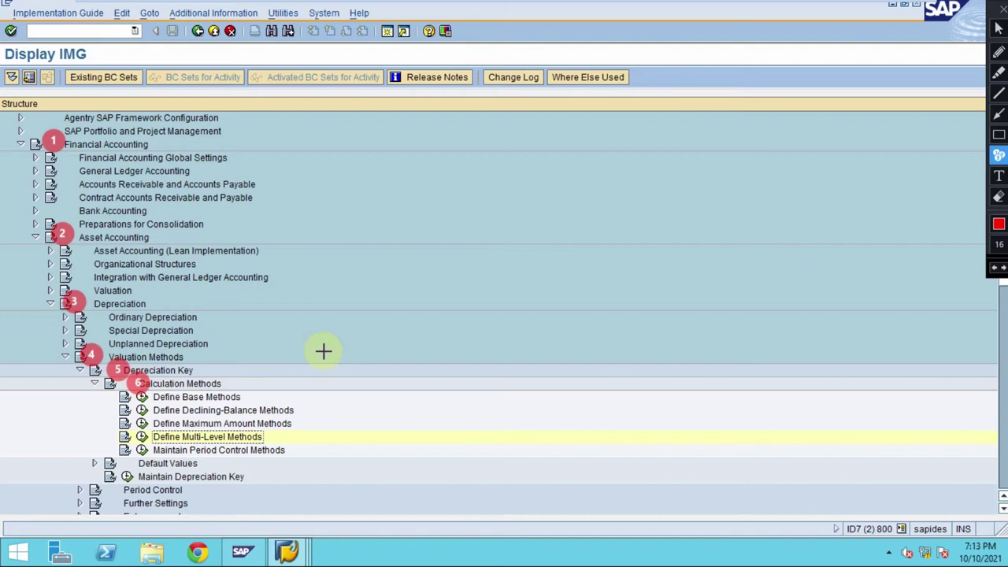
pyautogui.press('Escape')
# - Collapse Calculation Methods and number the IMG path from Financial Accounting down to Maintain Depreciation Key with markers 1 to 6
pyautogui.click(95, 384)
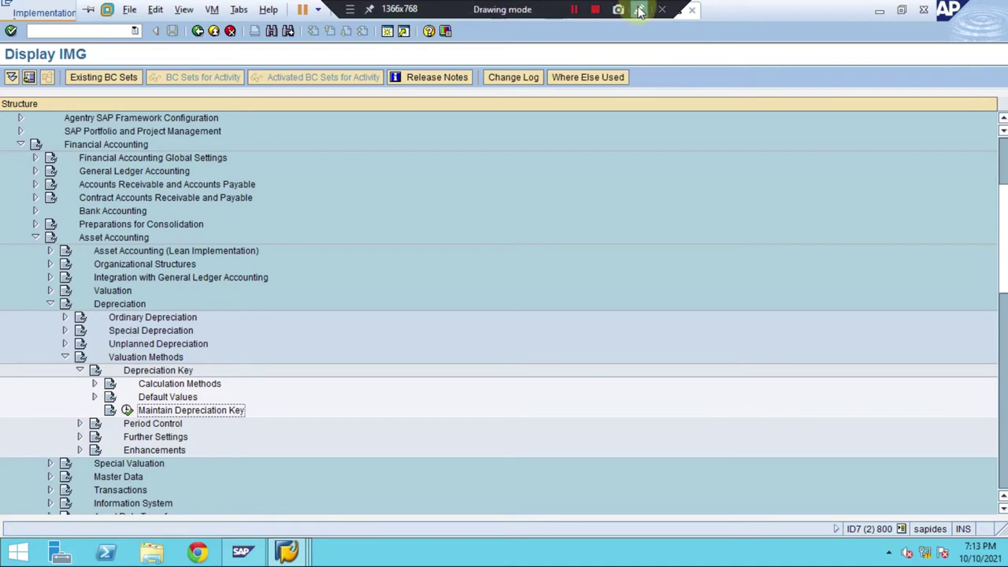
pyautogui.click(640, 9)
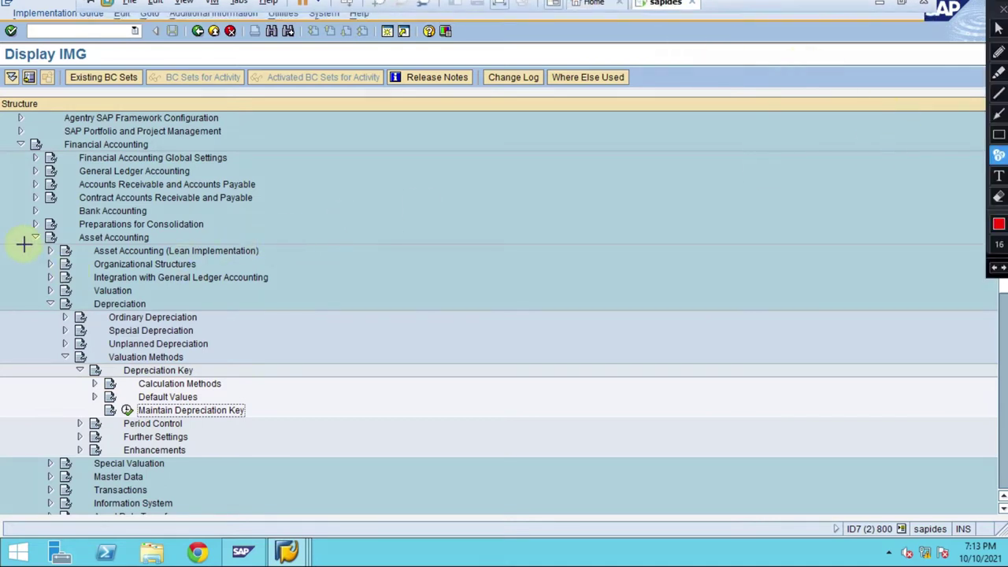
pyautogui.click(53, 143)
pyautogui.click(57, 236)
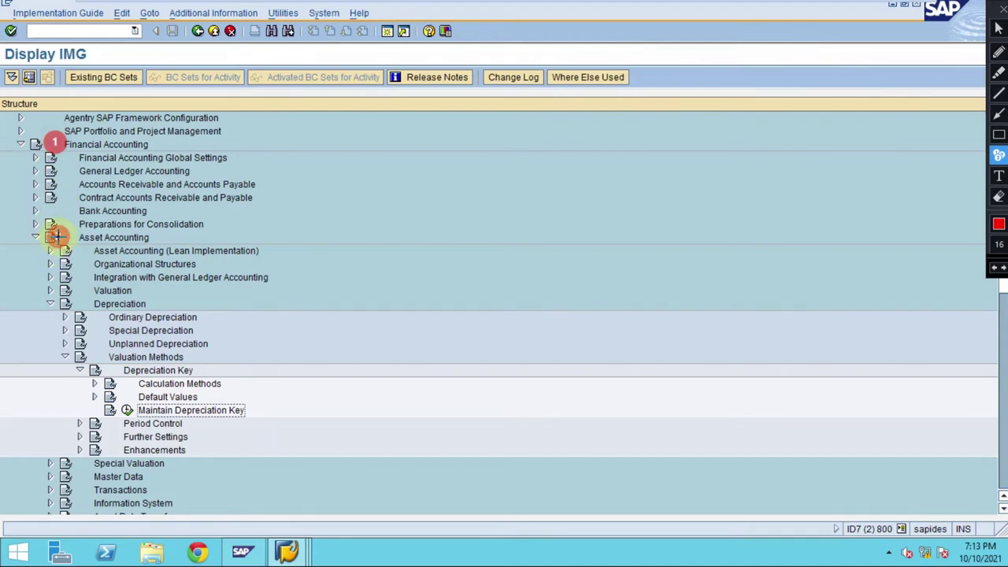
pyautogui.click(74, 303)
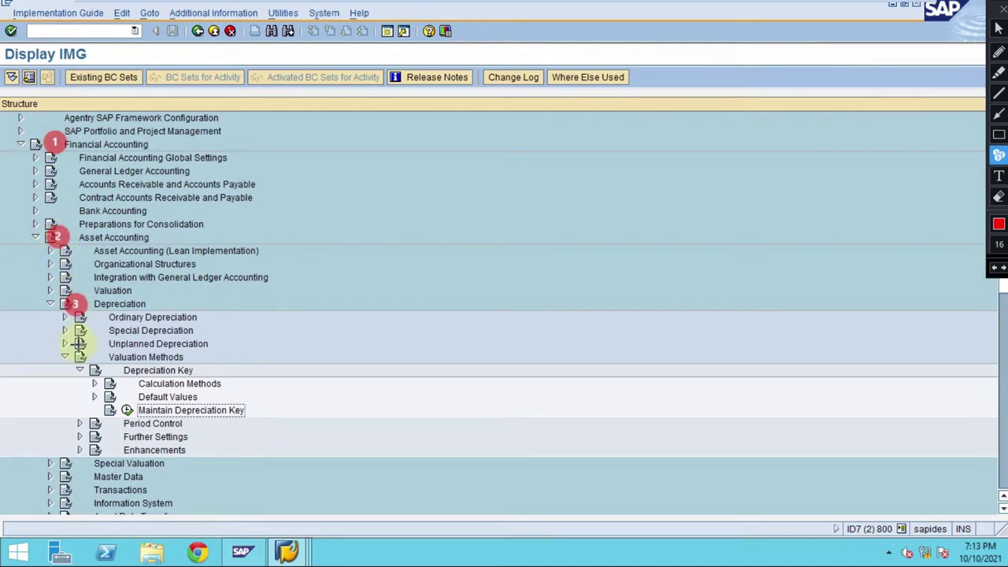
pyautogui.click(88, 358)
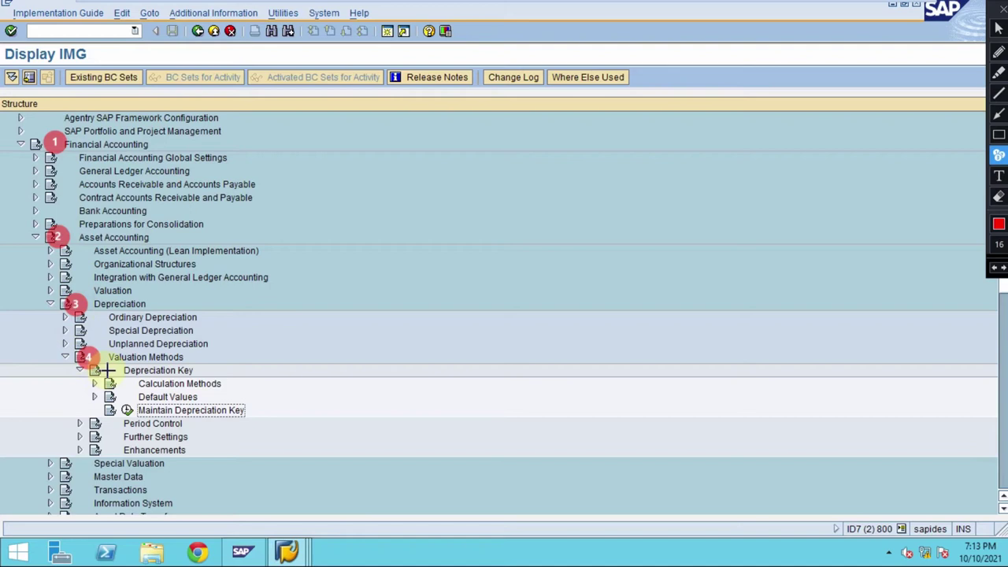
pyautogui.click(107, 370)
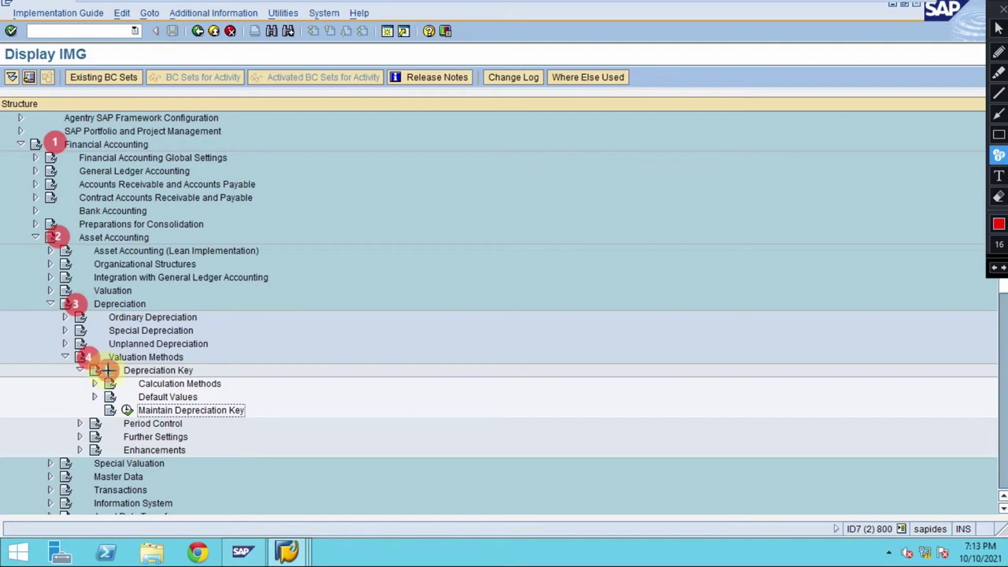
pyautogui.click(124, 410)
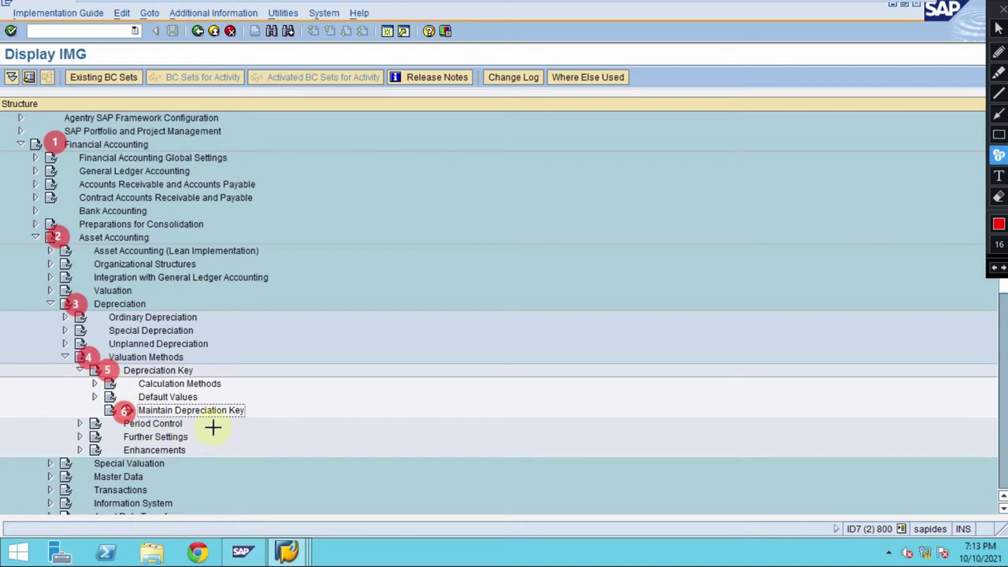
# - Frame Maintain Depreciation Key and Calculation Methods, draw a red arrow to Calculation Methods, and clear all annotations
pyautogui.click(999, 137)
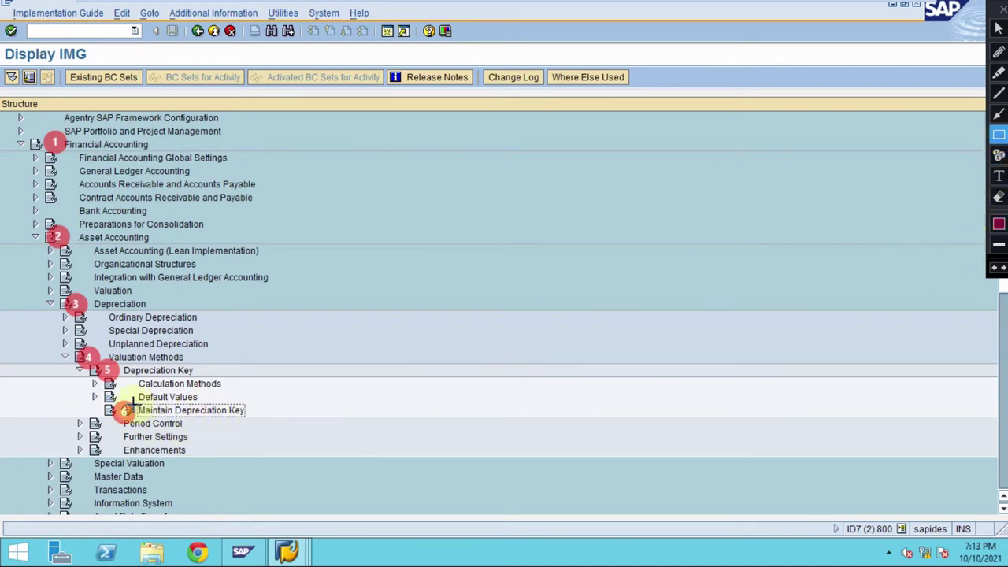
pyautogui.moveTo(134, 403); pyautogui.dragTo(248, 419)
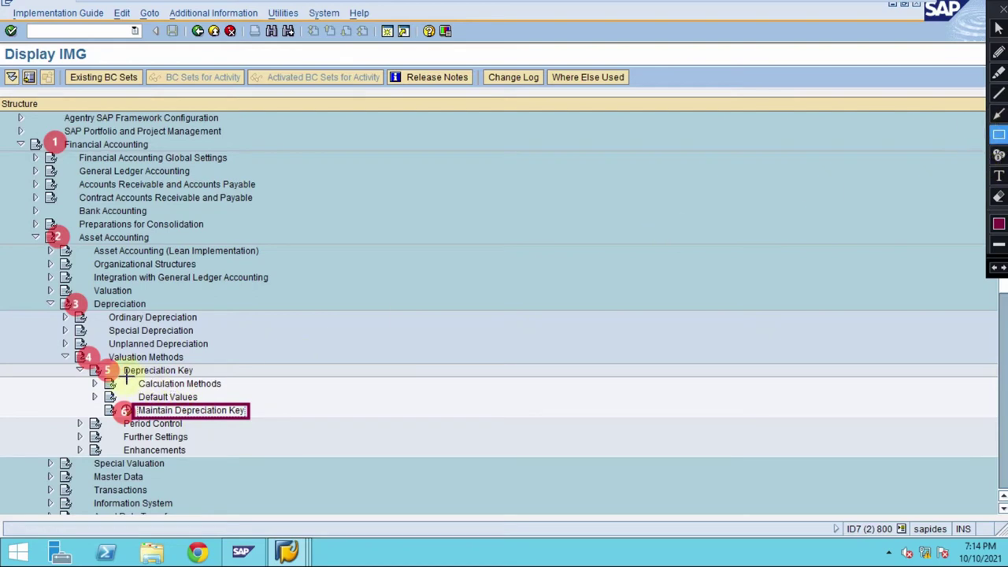
pyautogui.moveTo(124, 373); pyautogui.dragTo(226, 392)
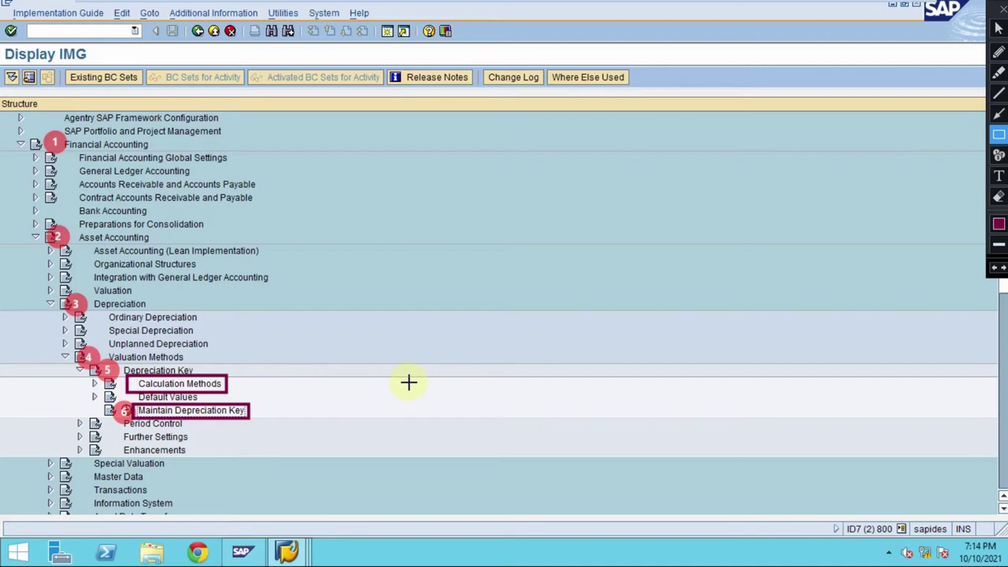
pyautogui.press('h')
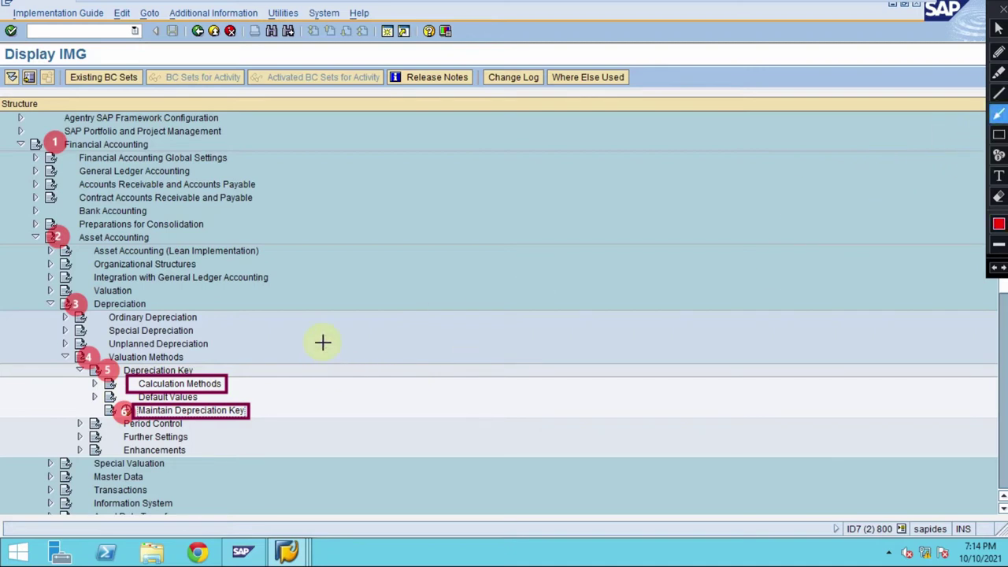
pyautogui.moveTo(322, 342); pyautogui.dragTo(229, 375)
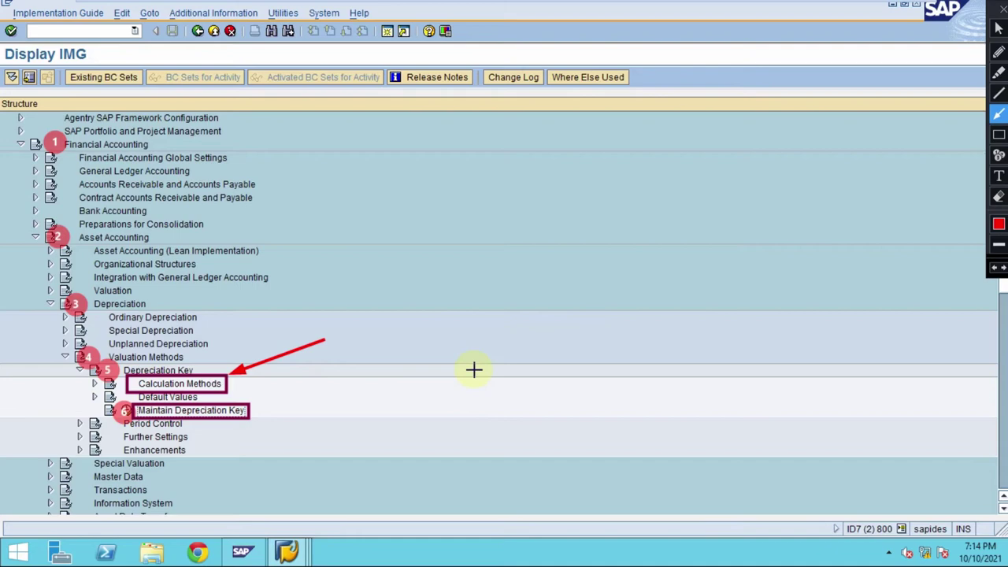
pyautogui.press('Escape')
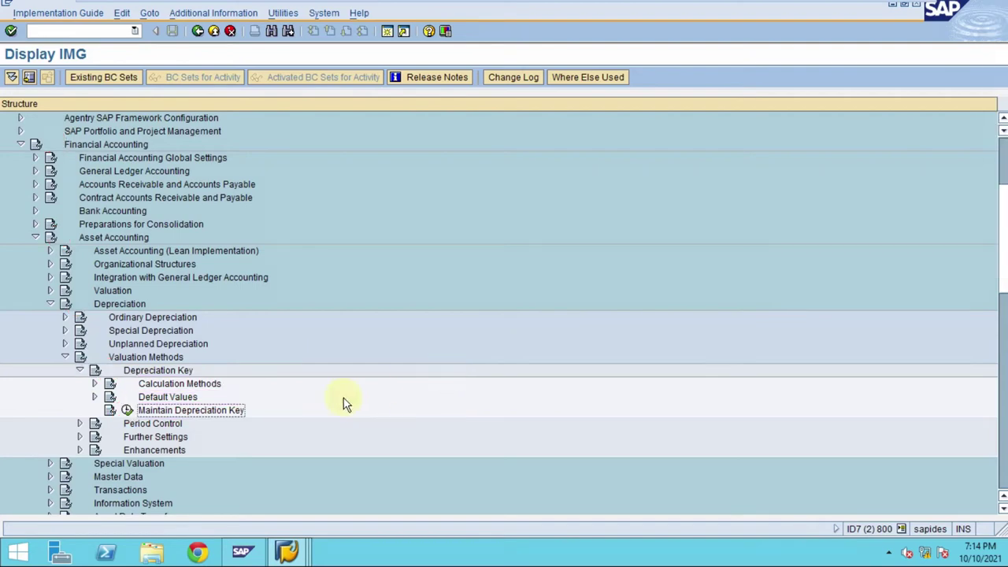
# - Open the Maintain Depreciation Key activity and start copying the key STCK, Unit-of-production depreciation (Example)
pyautogui.click(127, 411)
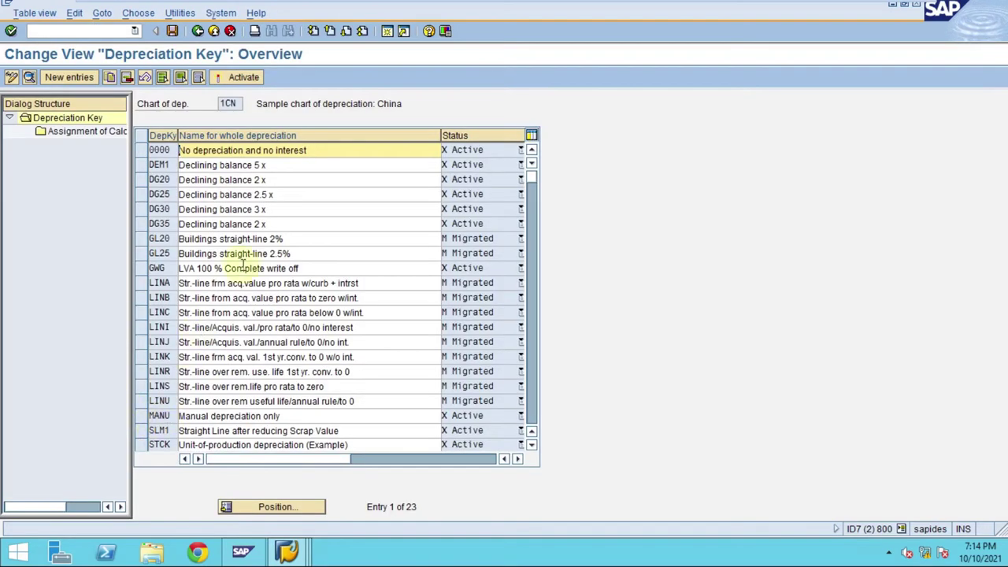
pyautogui.scroll(-2, 243, 262)
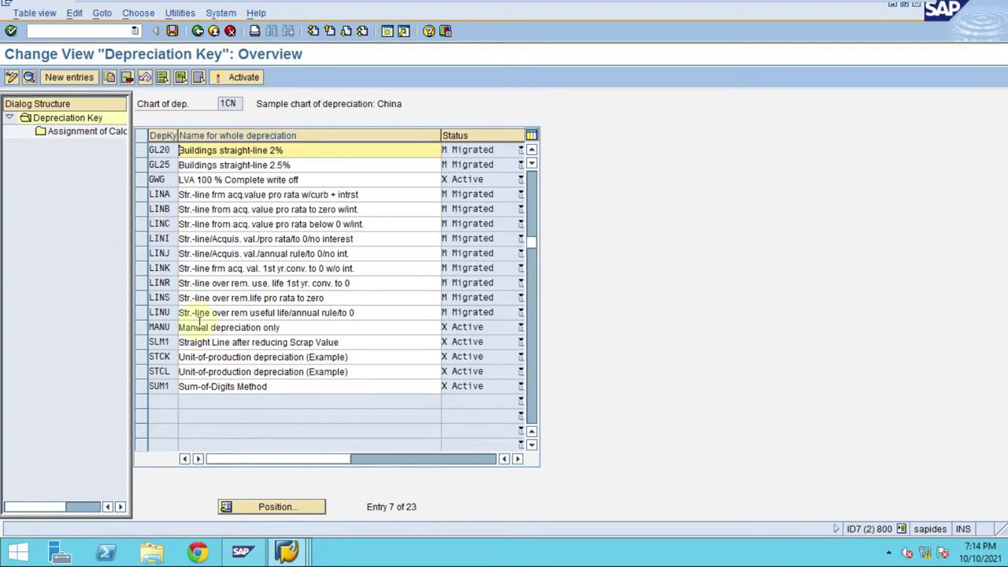
pyautogui.click(137, 356)
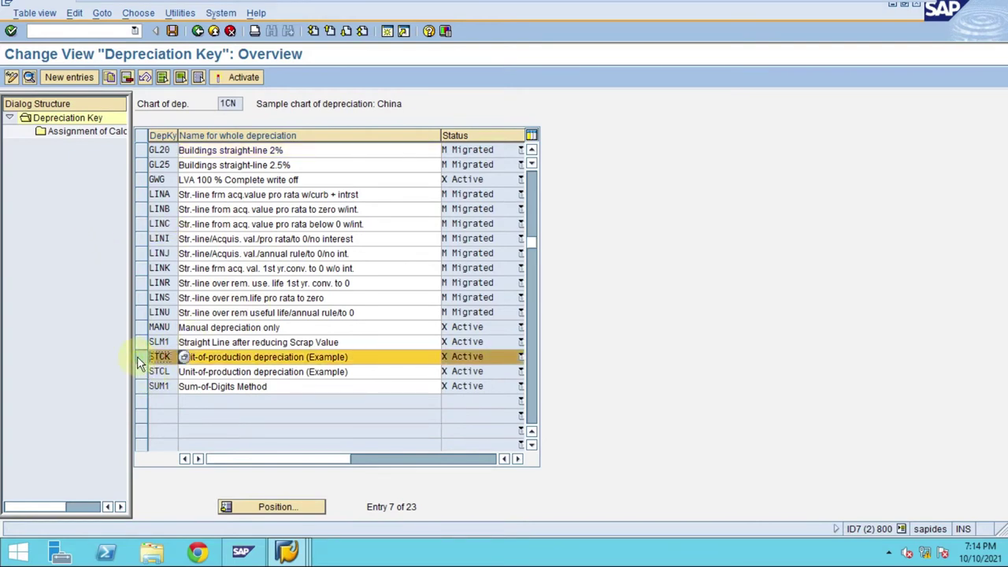
pyautogui.click(141, 360)
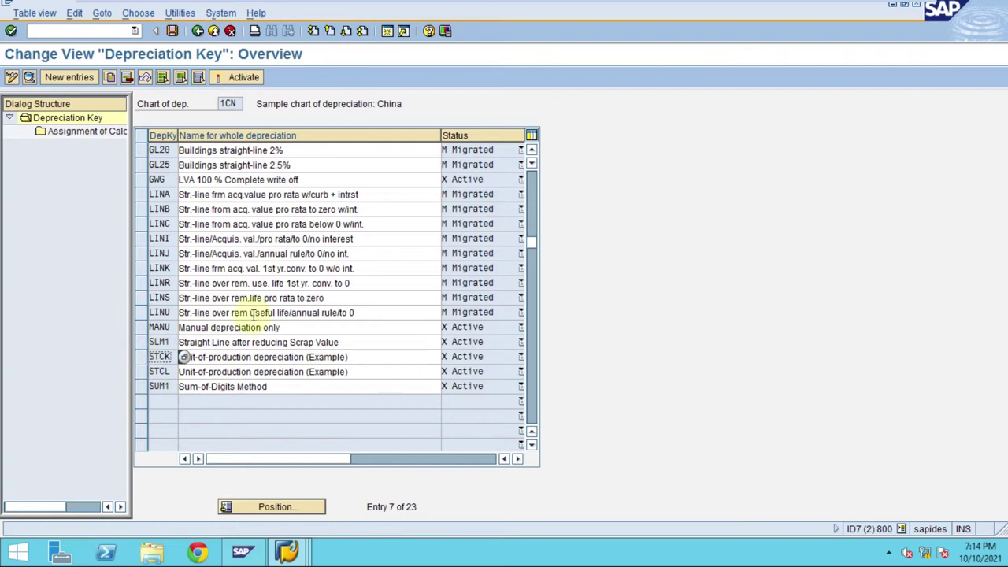
pyautogui.click(143, 358)
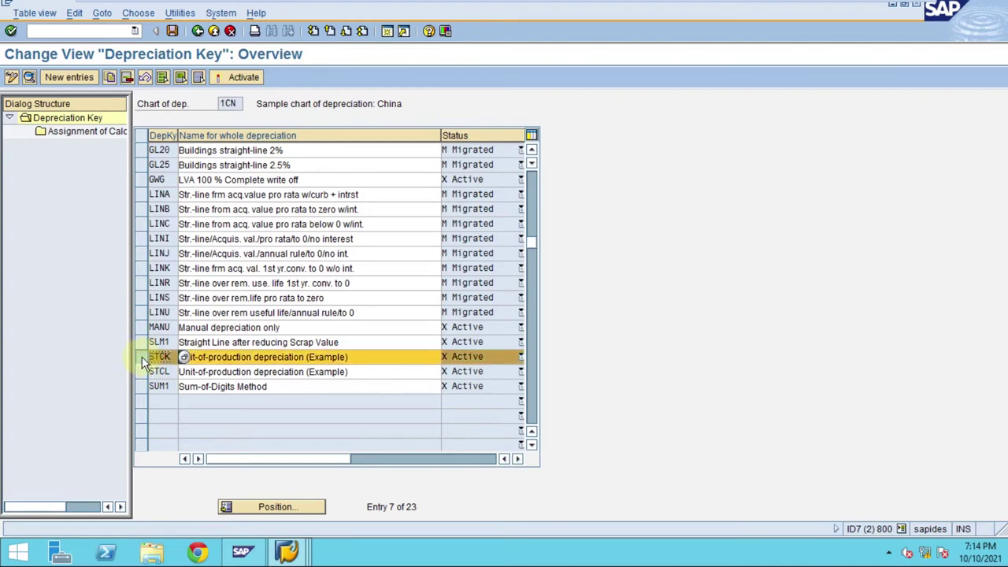
pyautogui.click(110, 75)
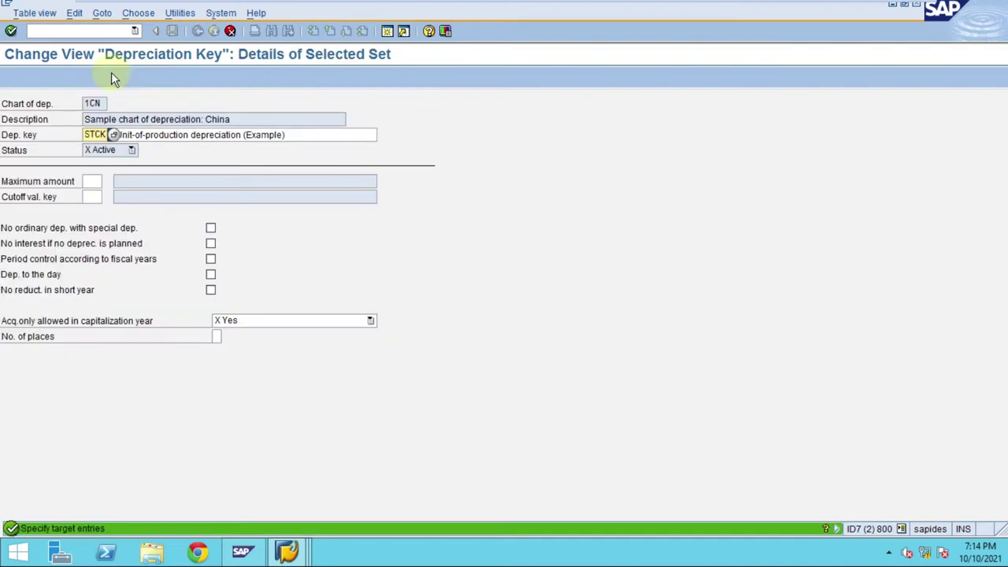
# - Enter PRD2 as the depreciation key of the copied entry
pyautogui.doubleClick(91, 135)
pyautogui.press('BackSpace')
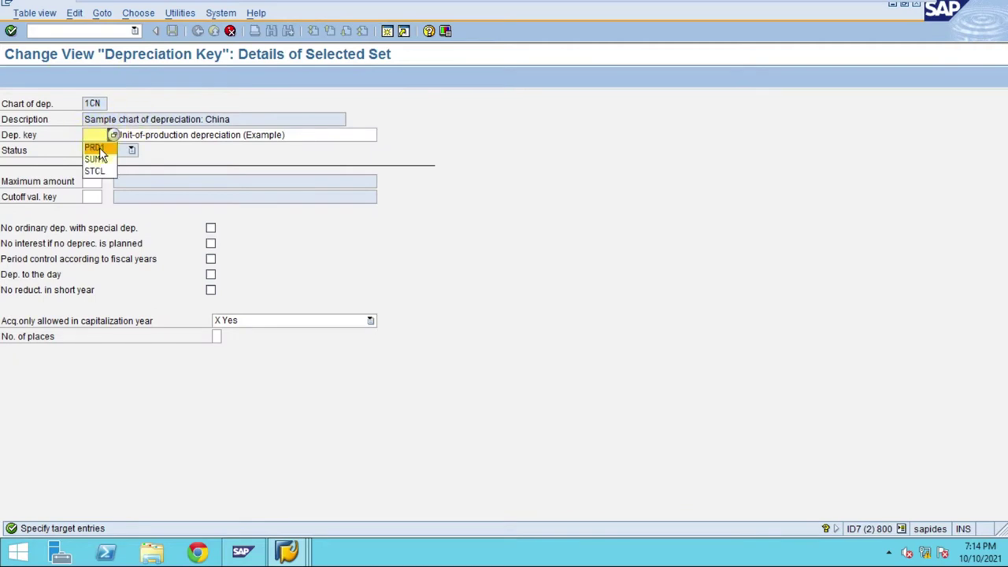
pyautogui.click(99, 147)
pyautogui.click(172, 137)
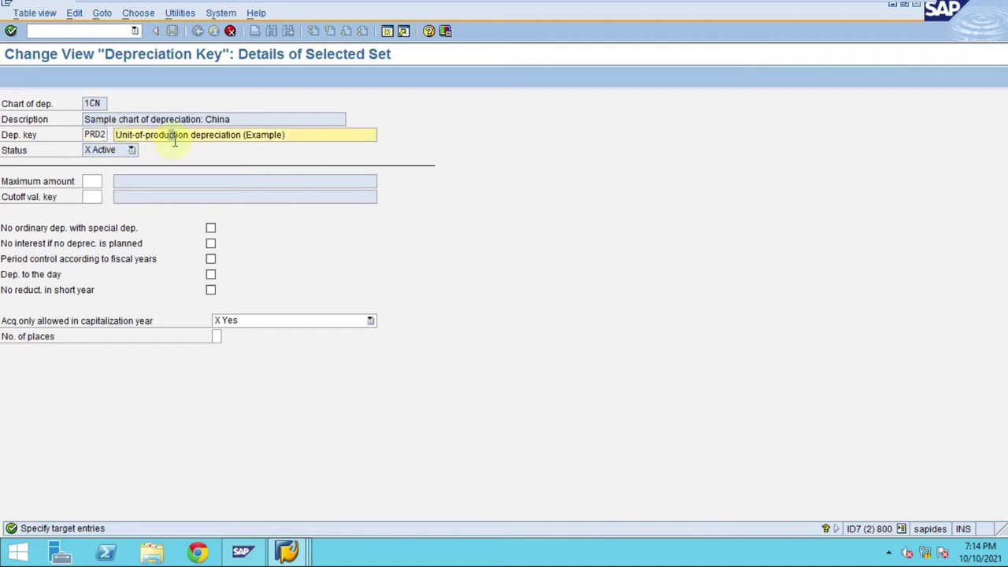
# - Replace the depreciation key of the copied entry with PUM1
pyautogui.click(89, 135)
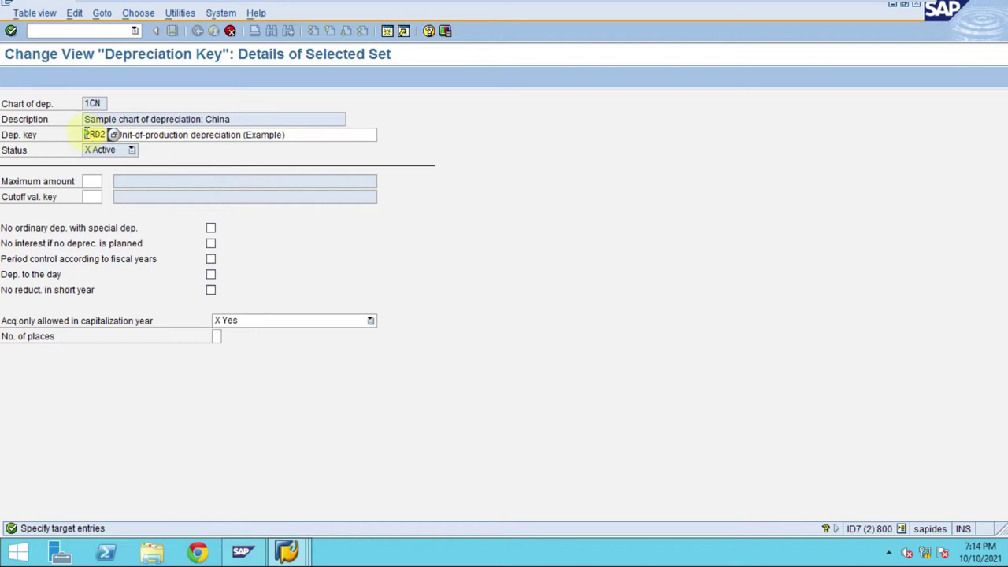
pyautogui.moveTo(87, 135); pyautogui.dragTo(150, 129)
pyautogui.write('S')
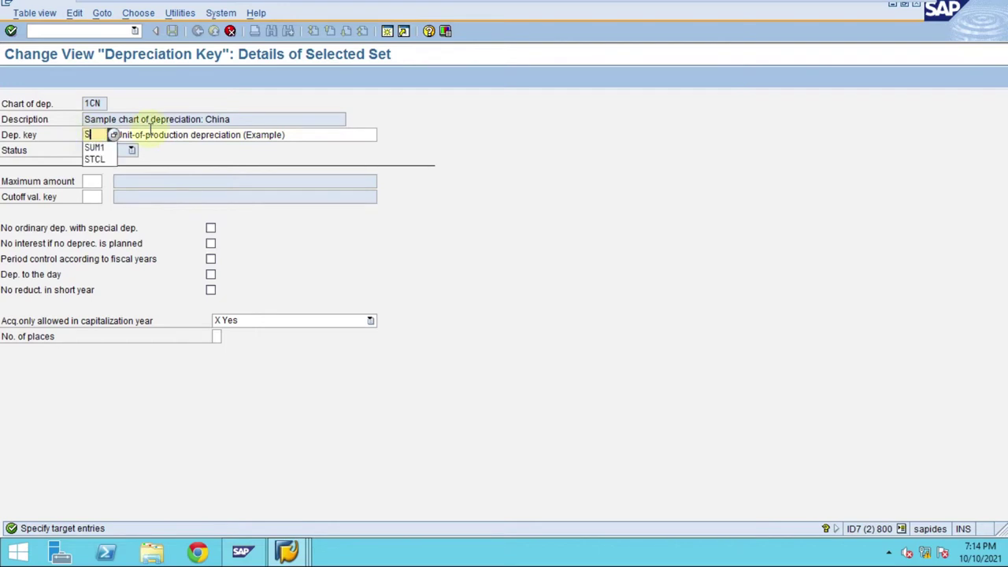
pyautogui.write('T')
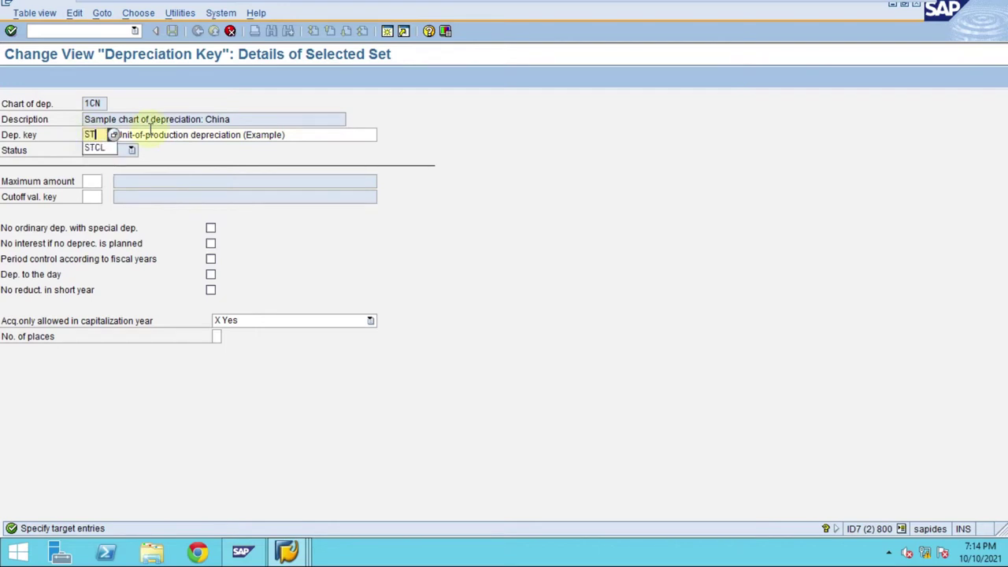
pyautogui.press('BackSpace')
pyautogui.press('BackSpace')
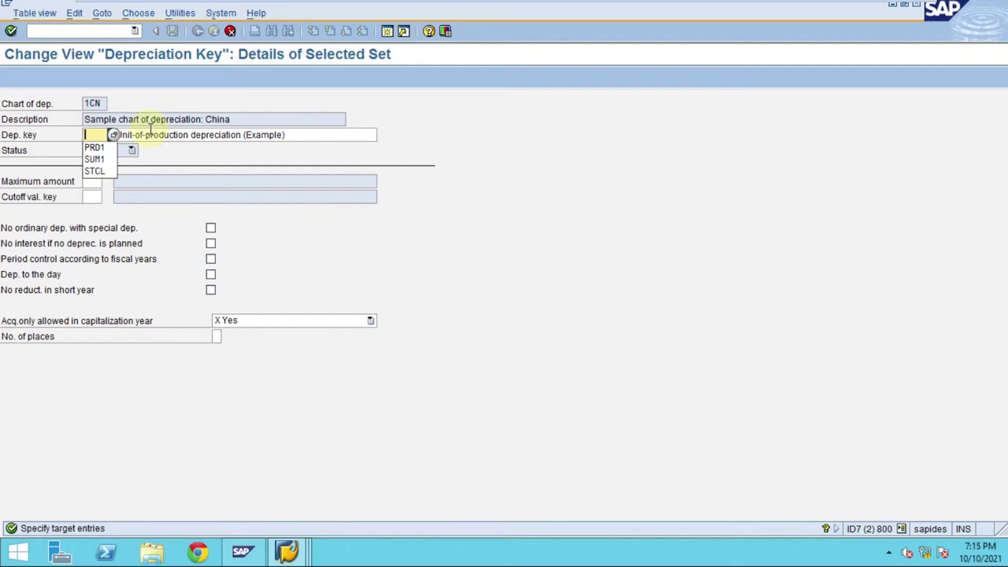
pyautogui.write('U')
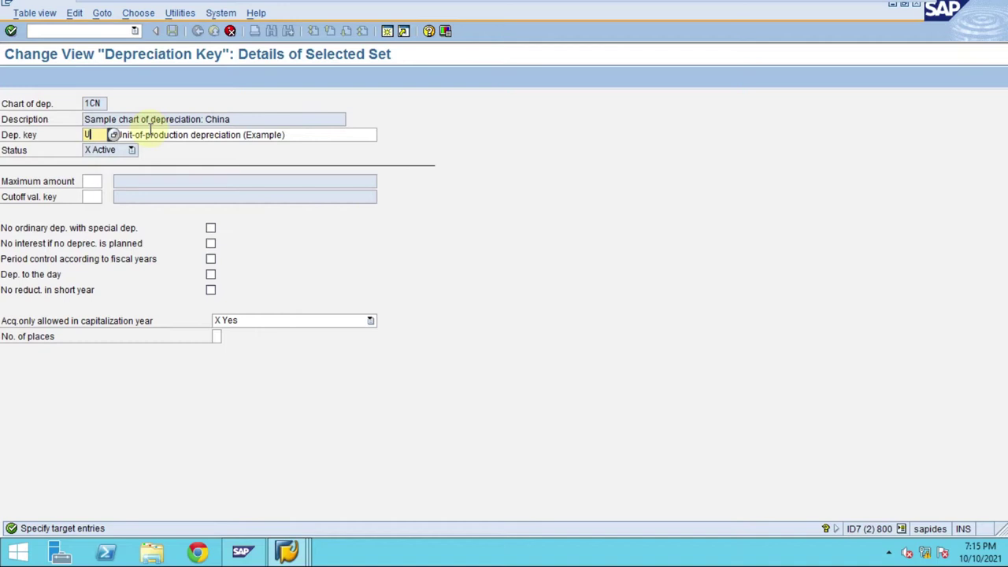
pyautogui.press('BackSpace')
pyautogui.press('BackSpace')
pyautogui.write('PUM1')
pyautogui.click(198, 134)
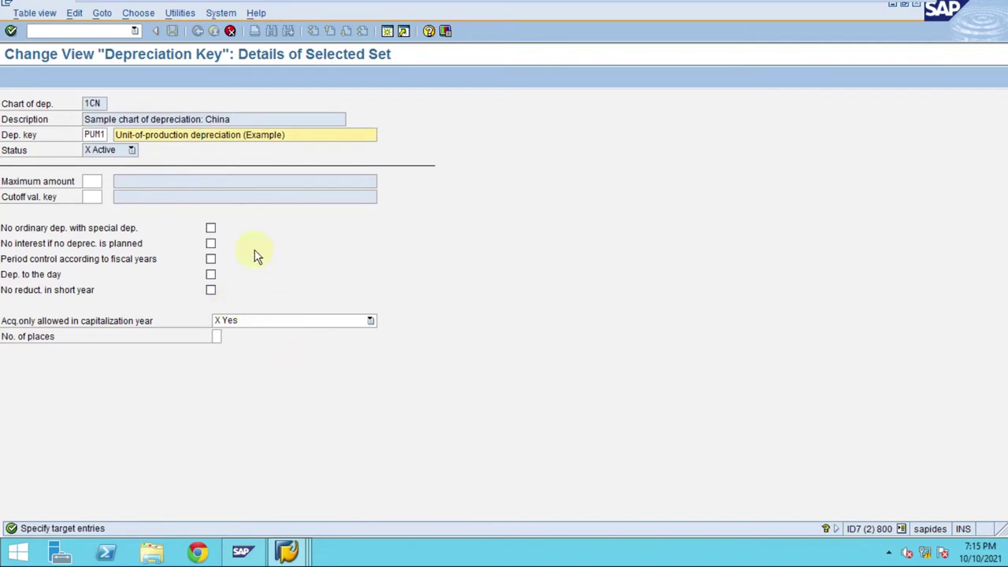
# - Frame the capitalization-year acquisition setting and the group of five checkboxes with rectangles, and clear the annotations
pyautogui.moveTo(383, 4)
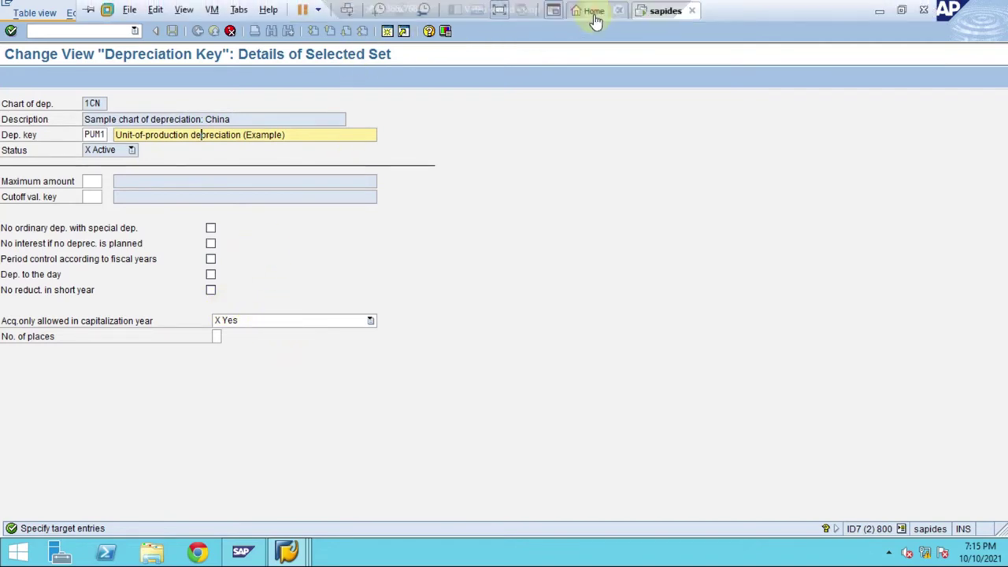
pyautogui.moveTo(594, 7)
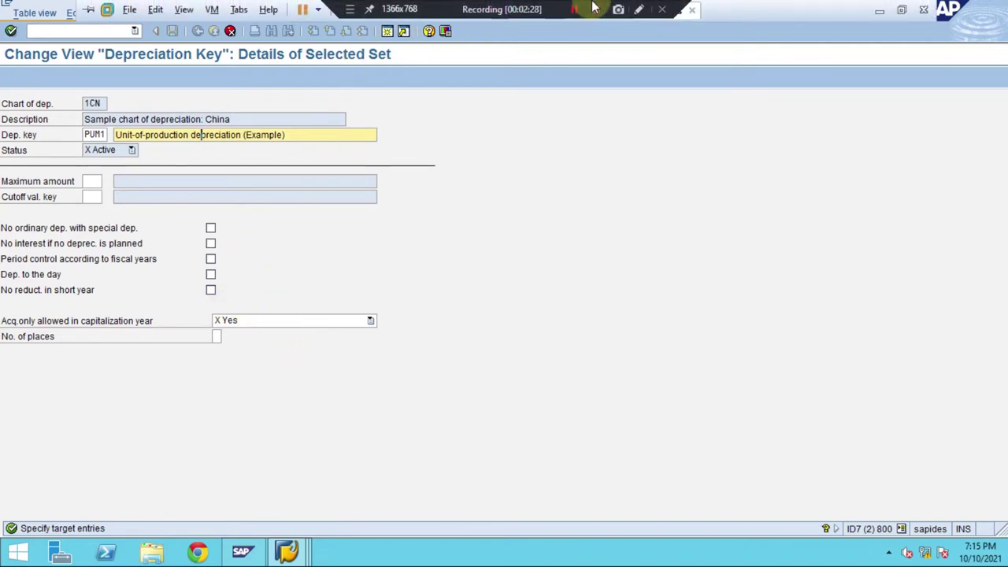
pyautogui.click(639, 9)
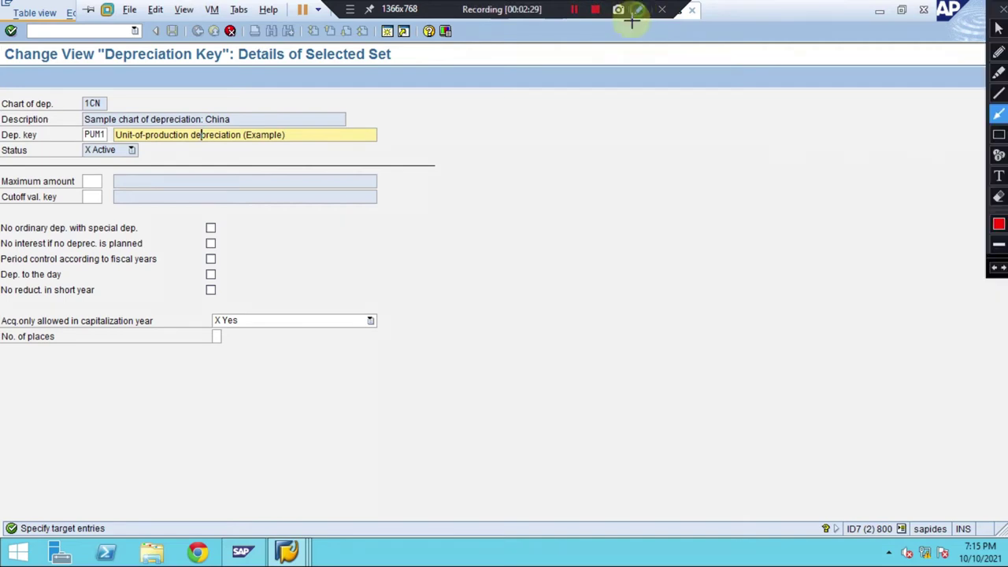
pyautogui.click(999, 134)
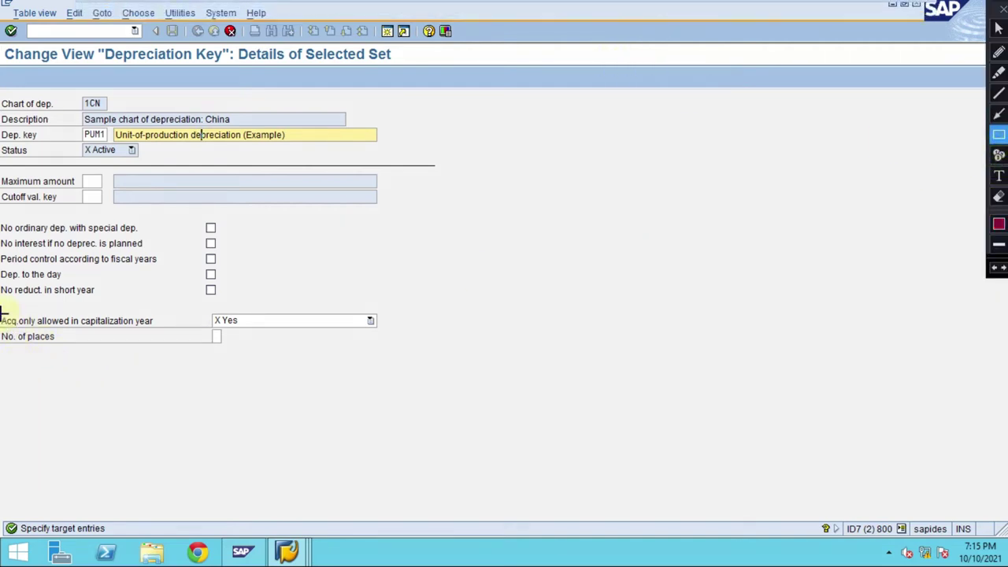
pyautogui.moveTo(3, 313)
pyautogui.mouseDown()
pyautogui.moveTo(95, 328)
pyautogui.moveTo(354, 332)
pyautogui.mouseUp()
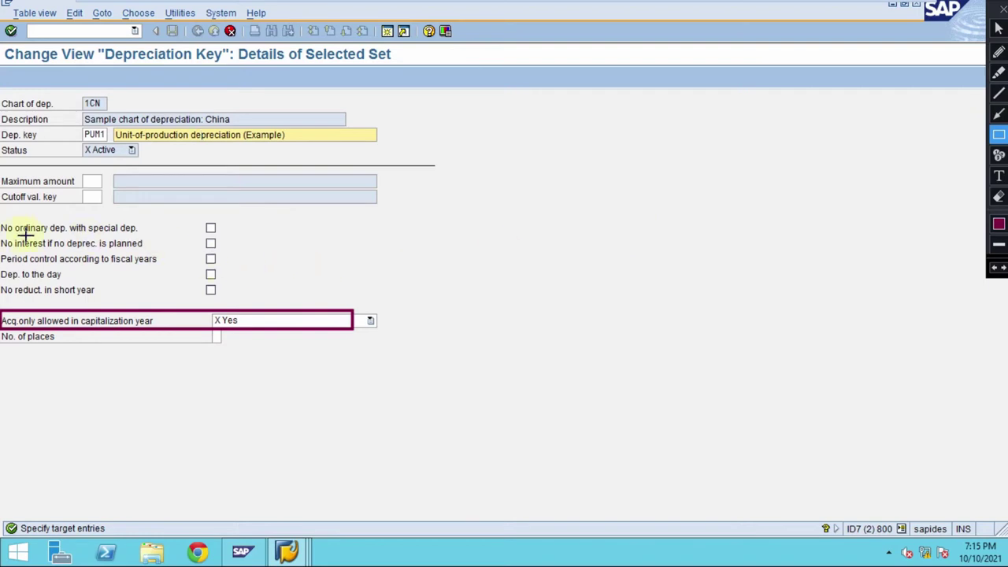
pyautogui.moveTo(3, 218)
pyautogui.mouseDown()
pyautogui.moveTo(105, 260)
pyautogui.moveTo(252, 286)
pyautogui.moveTo(232, 317)
pyautogui.moveTo(228, 298)
pyautogui.mouseUp()
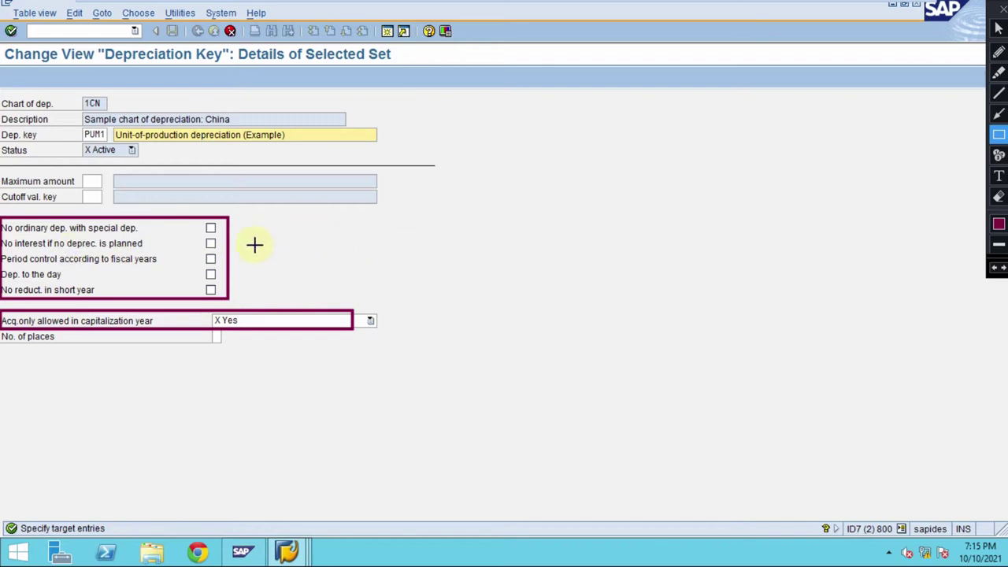
pyautogui.press('Escape')
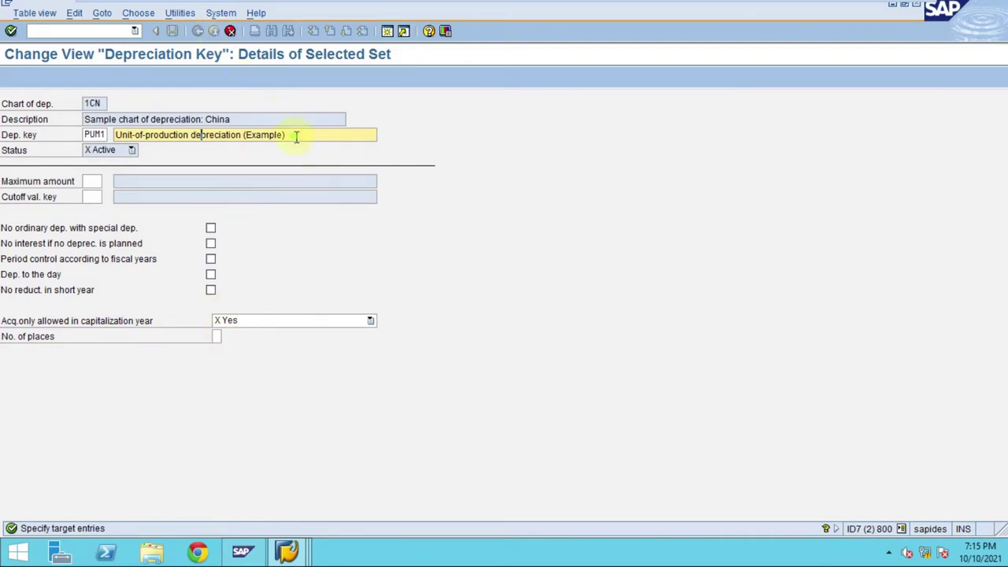
# - Change the key's description to "Unit-of-production depreciation- Remaining Units" and confirm the copied entry
pyautogui.moveTo(243, 134); pyautogui.dragTo(331, 130)
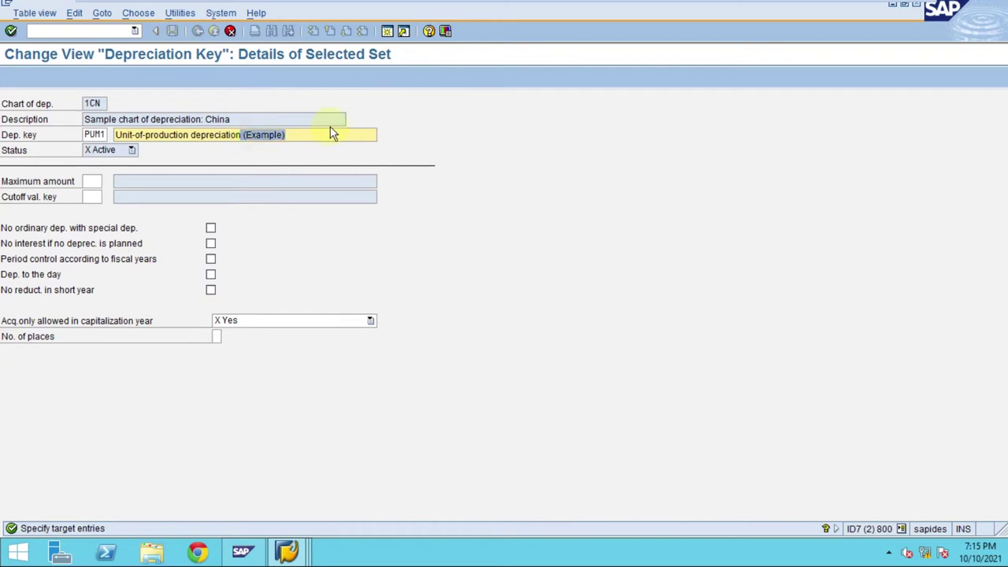
pyautogui.press('BackSpace')
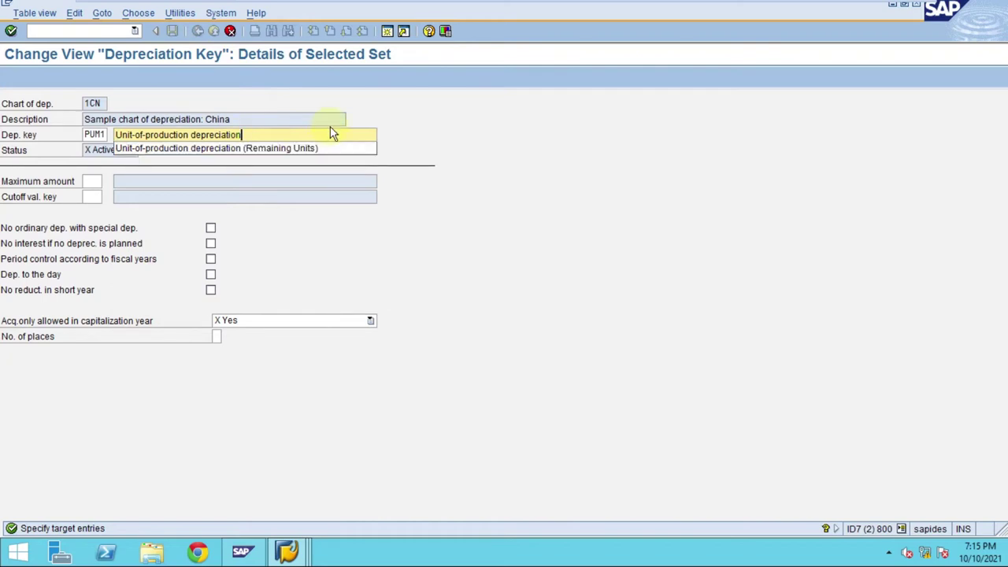
pyautogui.press('Down')
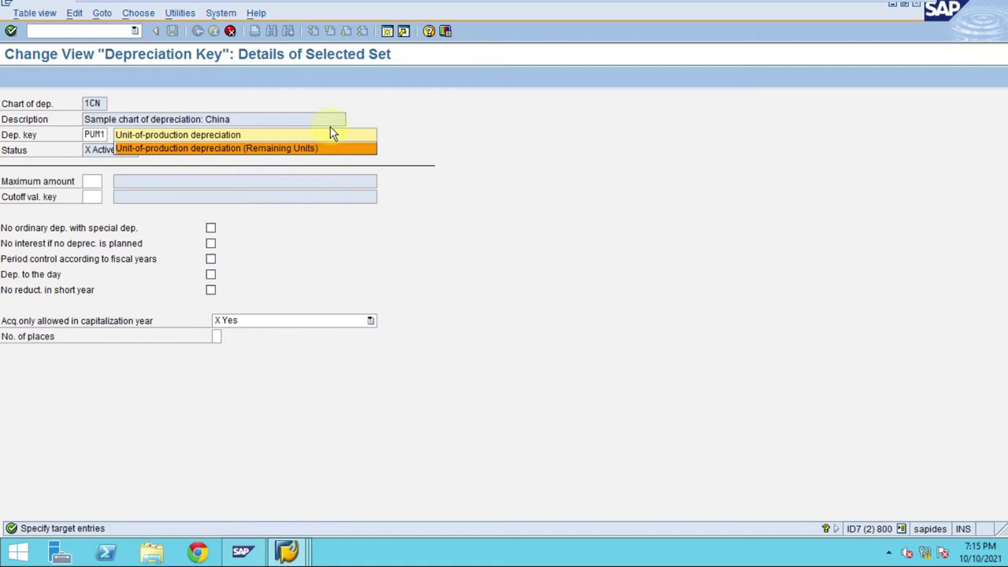
pyautogui.press('Return')
pyautogui.press('BackSpace')
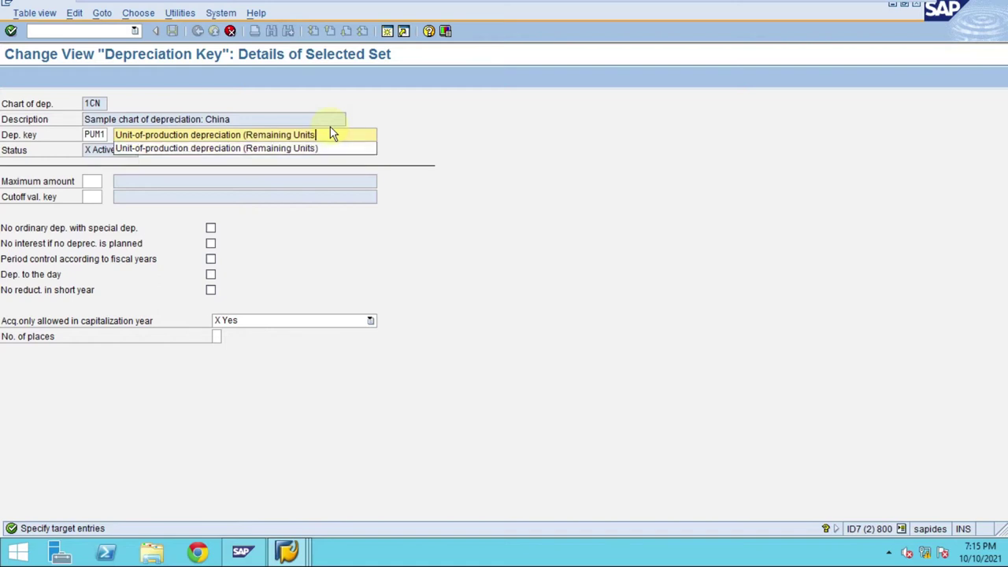
pyautogui.press('Left')
pyautogui.press('Left')
pyautogui.press('Left')
pyautogui.press('Left')
pyautogui.press('Left')
pyautogui.press('Left')
pyautogui.press('Left')
pyautogui.press('Left')
pyautogui.press('Left')
pyautogui.press('Left')
pyautogui.press('Left')
pyautogui.press('Left')
pyautogui.press('Left')
pyautogui.press('Left')
pyautogui.press('Left')
pyautogui.press('BackSpace')
pyautogui.press('BackSpace')
pyautogui.write('-')
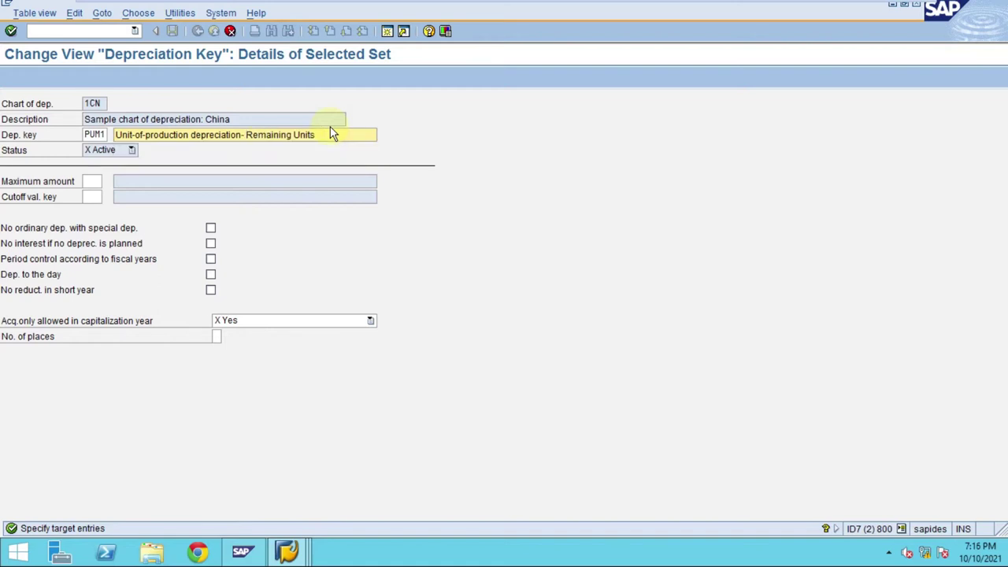
pyautogui.press('Return')
pyautogui.press('Return')
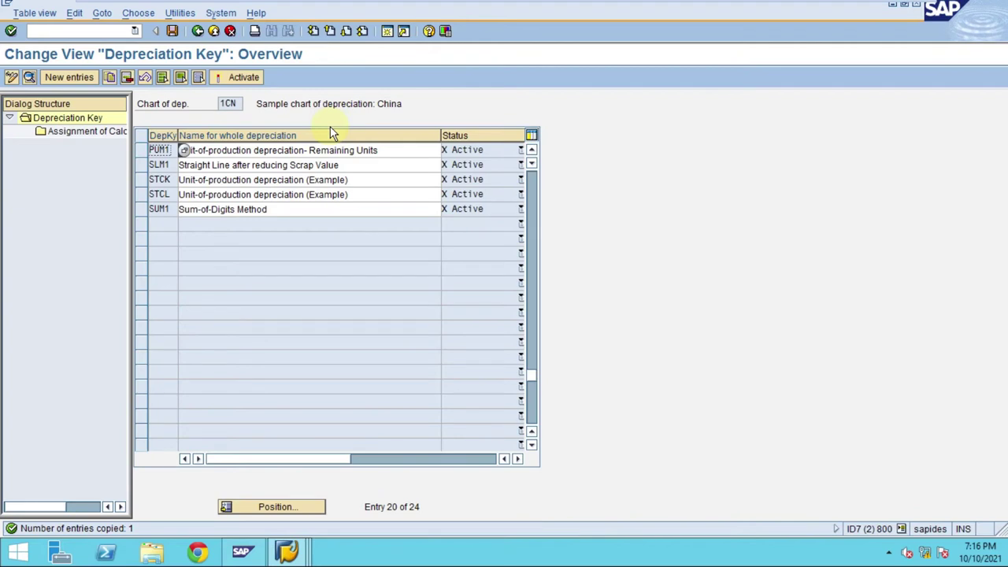
# - Select the depreciation key PUM1 and open its Assignment of Calculation Methods
pyautogui.click(247, 151)
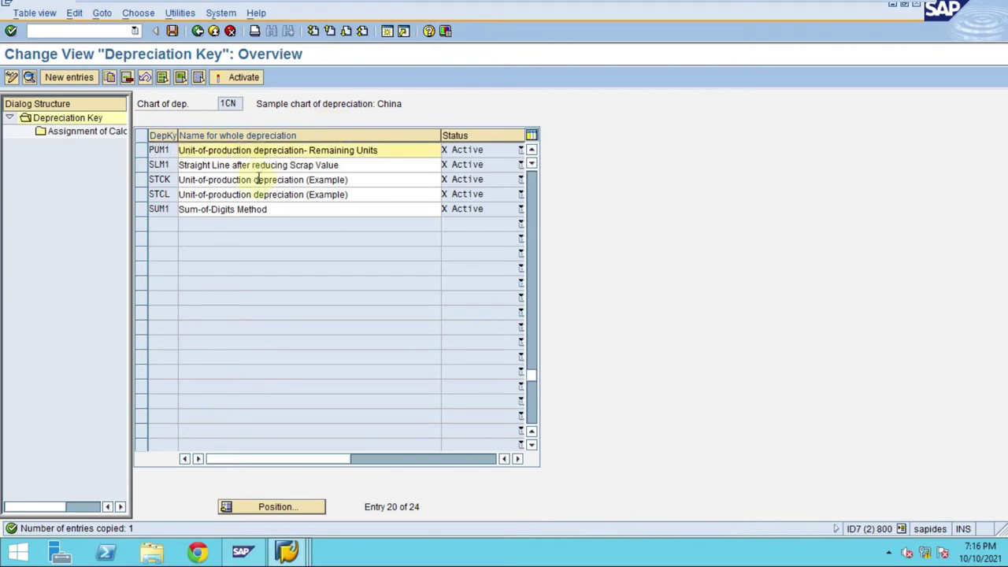
pyautogui.click(143, 150)
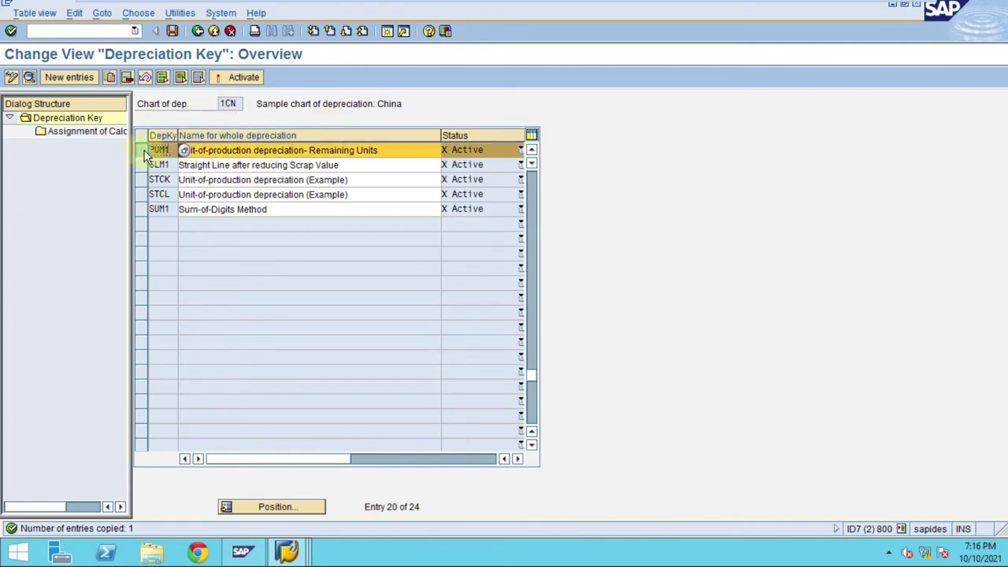
pyautogui.doubleClick(69, 134)
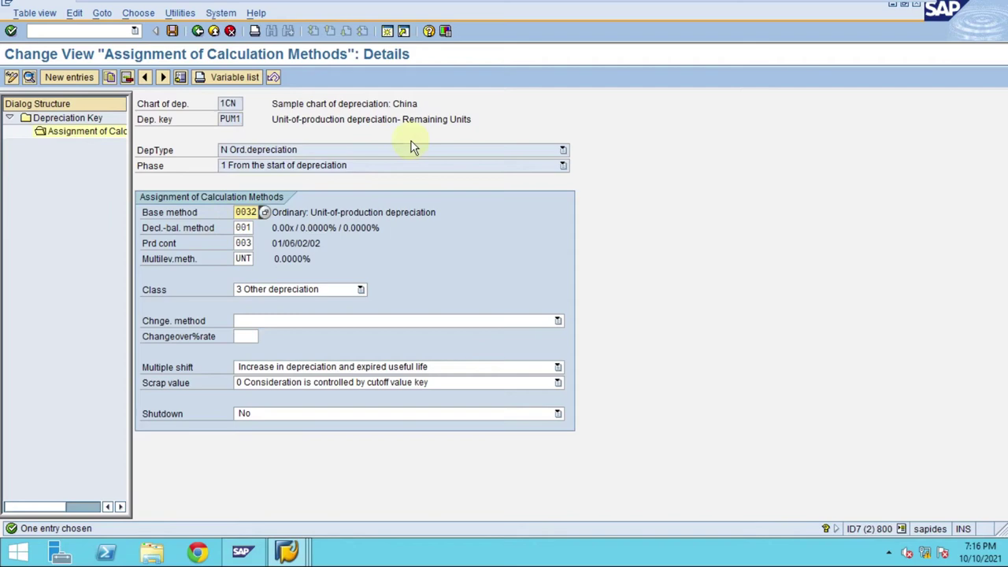
# - Assign base method 0033, Unit-of-Production Depreciation, and declining-balance method 001 to the key
pyautogui.click(264, 215)
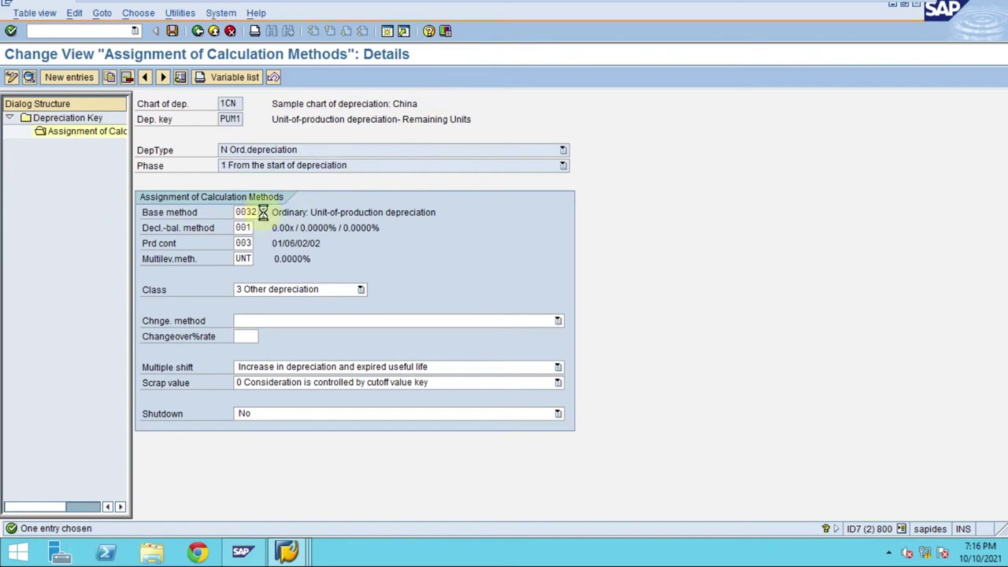
pyautogui.scroll(-8, 319, 333)
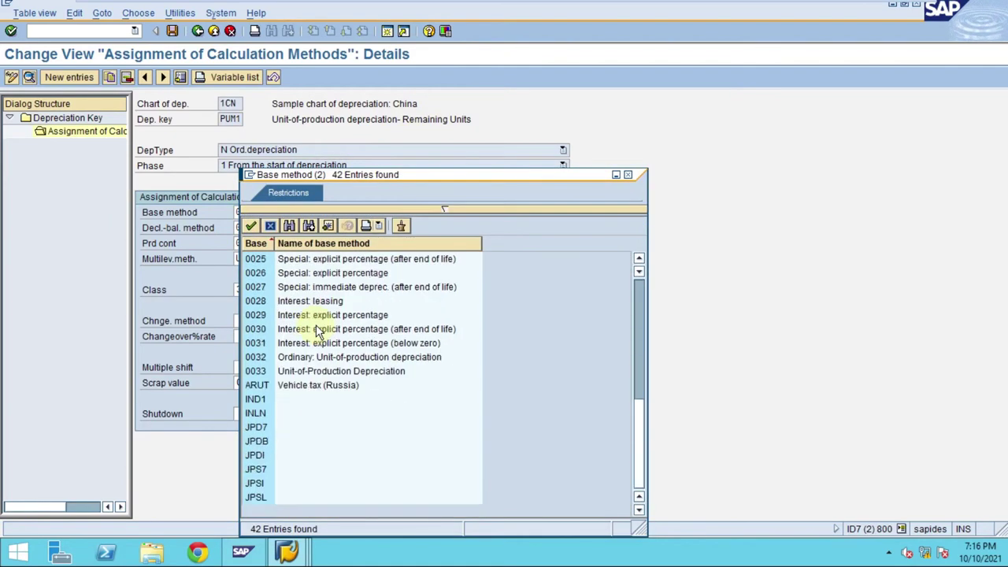
pyautogui.click(293, 371)
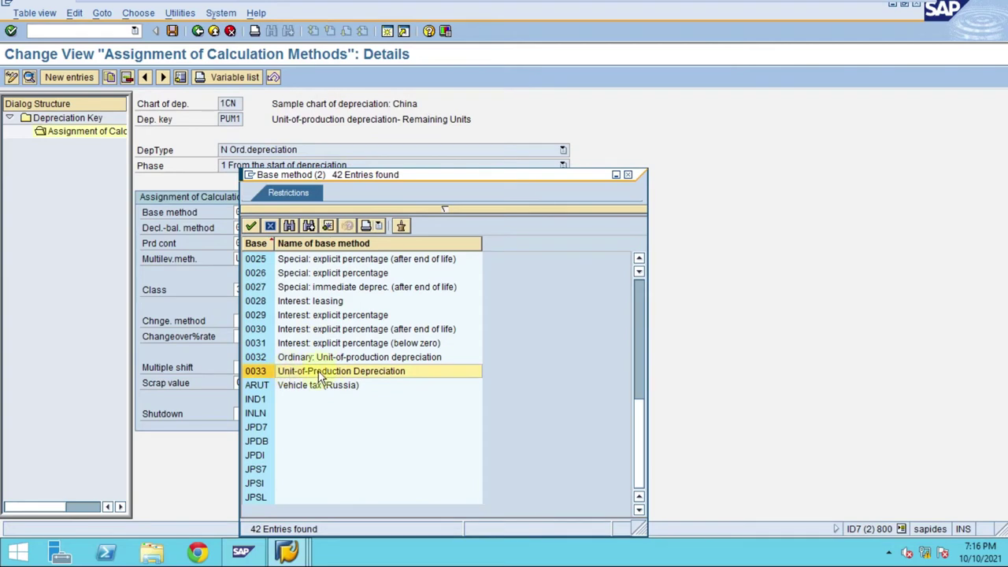
pyautogui.doubleClick(269, 373)
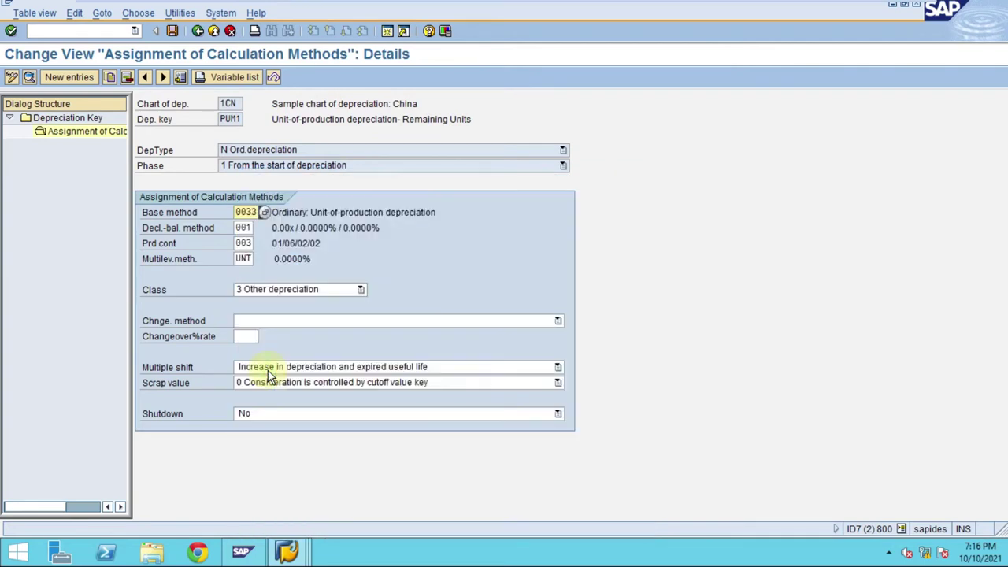
pyautogui.click(244, 228)
pyautogui.click(259, 227)
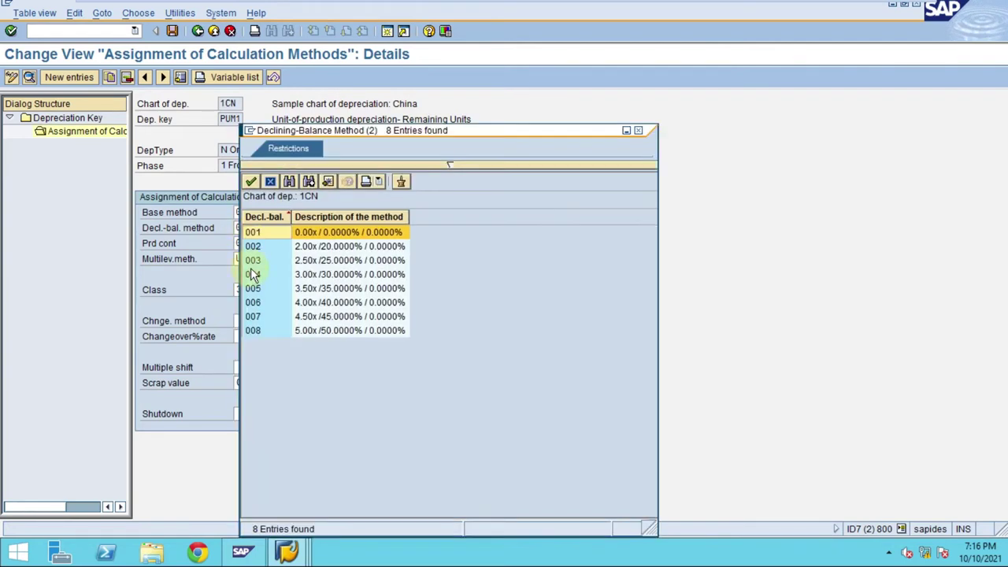
pyautogui.doubleClick(259, 234)
# - Assign period control method 003 (01/06/02/02) and multilevel method PRD to the key
pyautogui.click(259, 245)
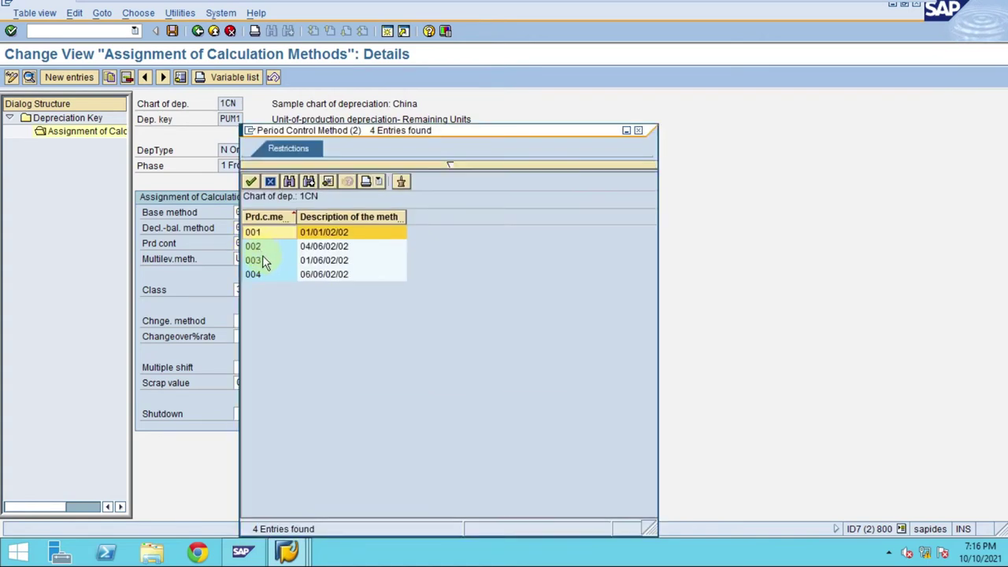
pyautogui.doubleClick(266, 260)
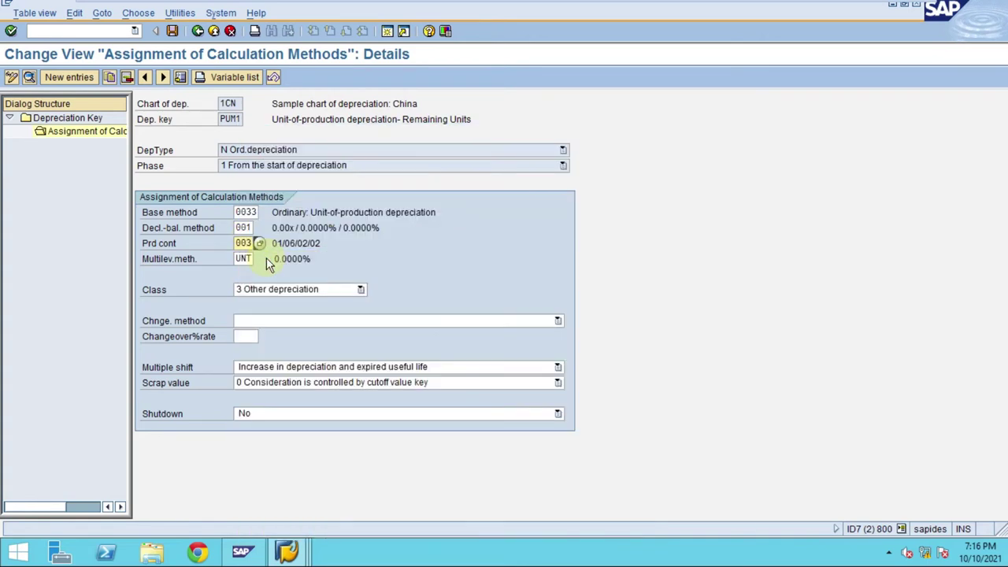
pyautogui.click(261, 259)
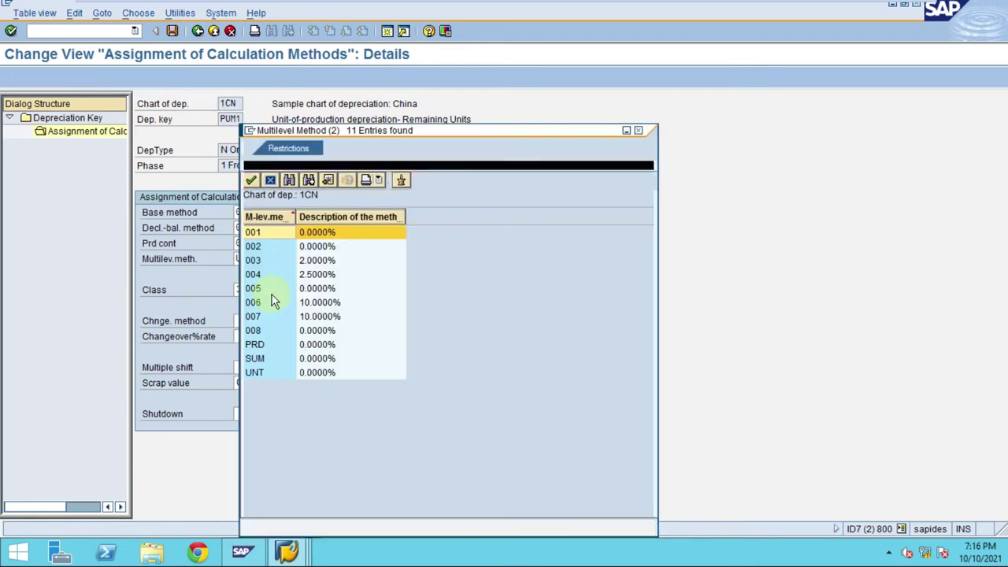
pyautogui.click(282, 347)
pyautogui.doubleClick(281, 351)
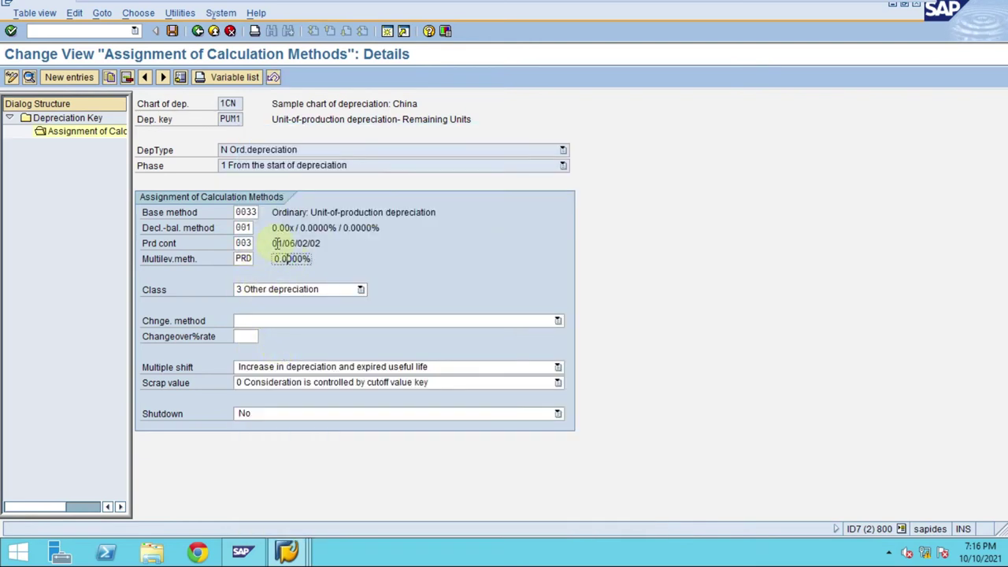
pyautogui.moveTo(579, 14)
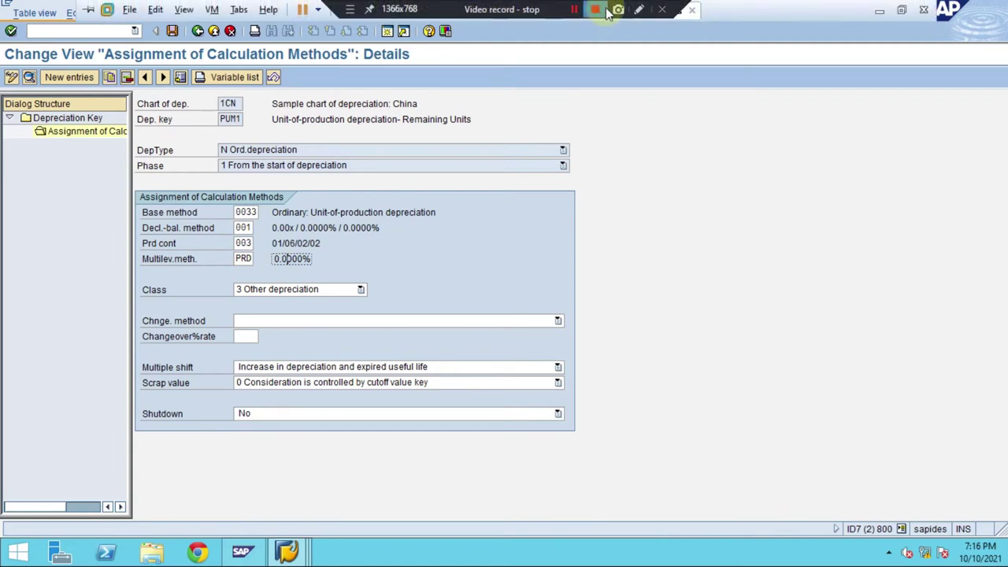
pyautogui.click(639, 9)
pyautogui.click(998, 155)
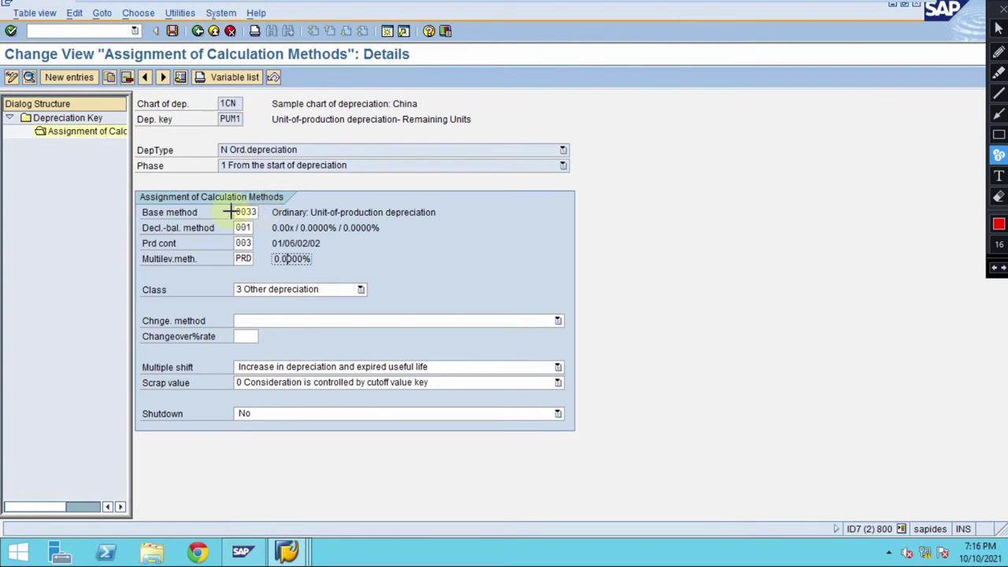
pyautogui.click(130, 209)
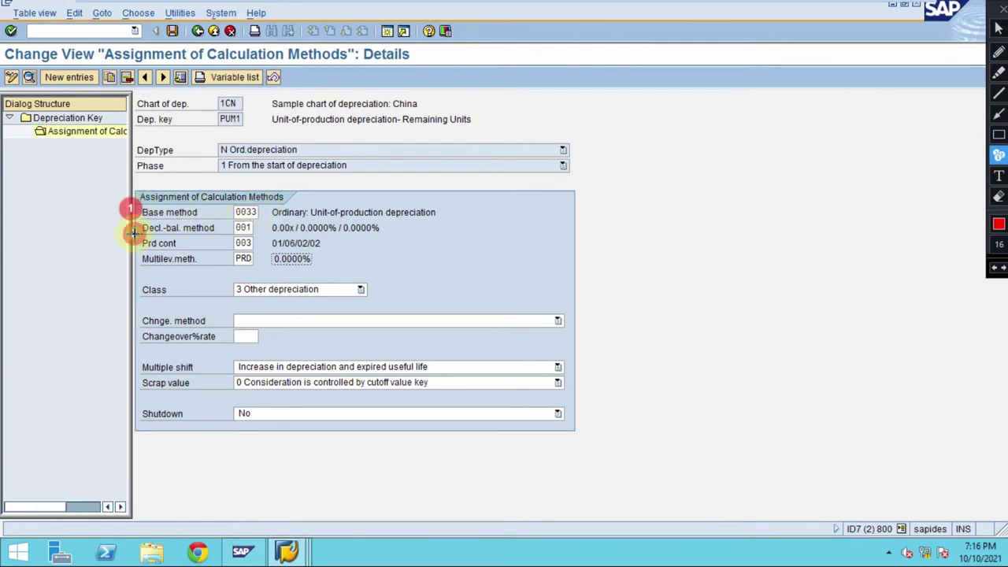
pyautogui.click(133, 233)
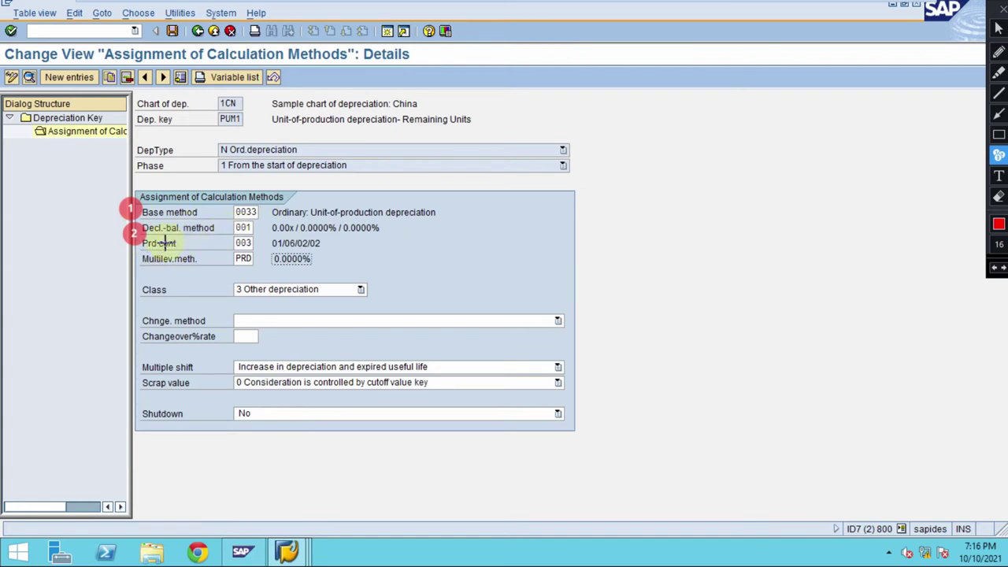
pyautogui.click(133, 258)
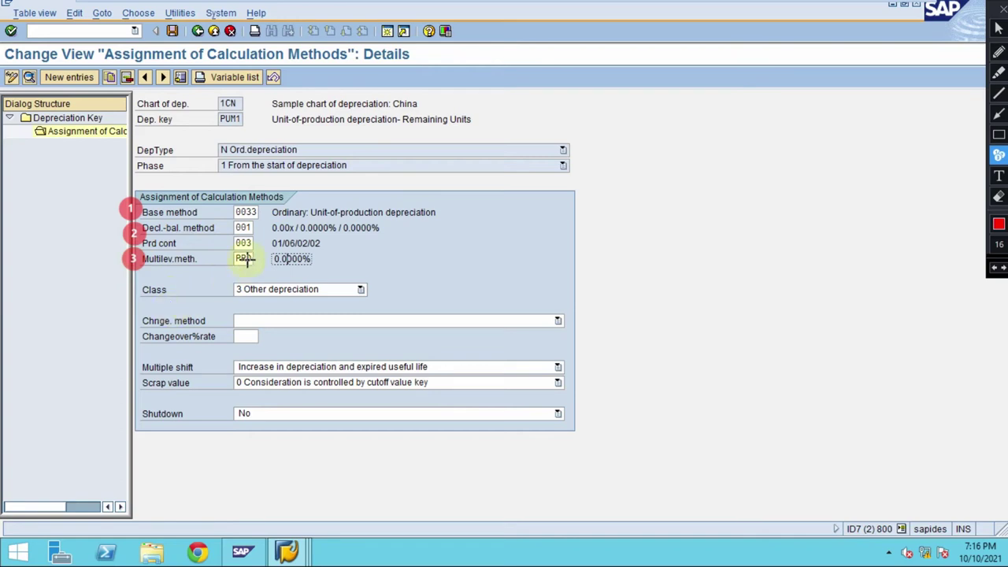
pyautogui.click(999, 135)
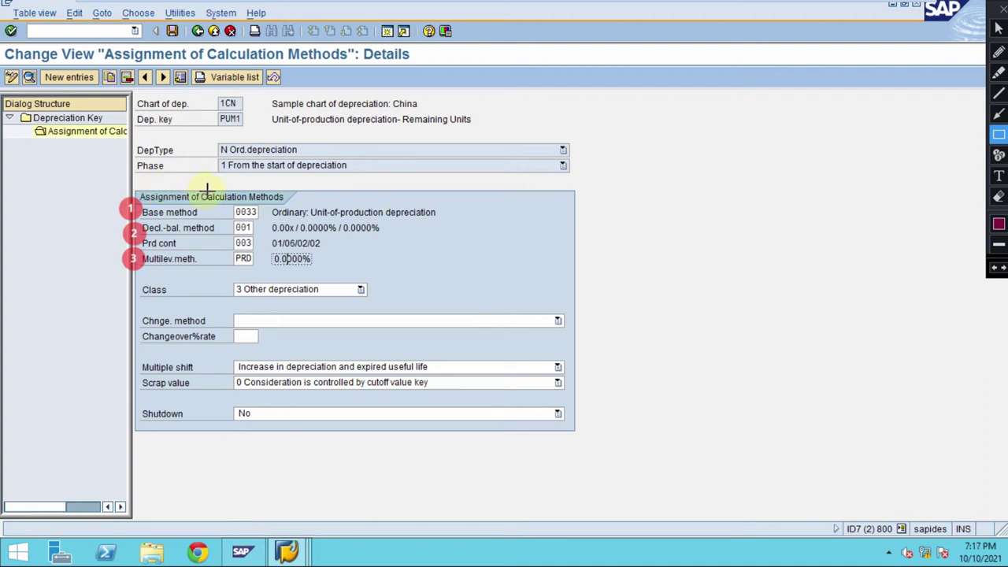
pyautogui.moveTo(137, 187)
pyautogui.mouseDown()
pyautogui.moveTo(161, 221)
pyautogui.moveTo(299, 271)
pyautogui.moveTo(442, 267)
pyautogui.mouseUp()
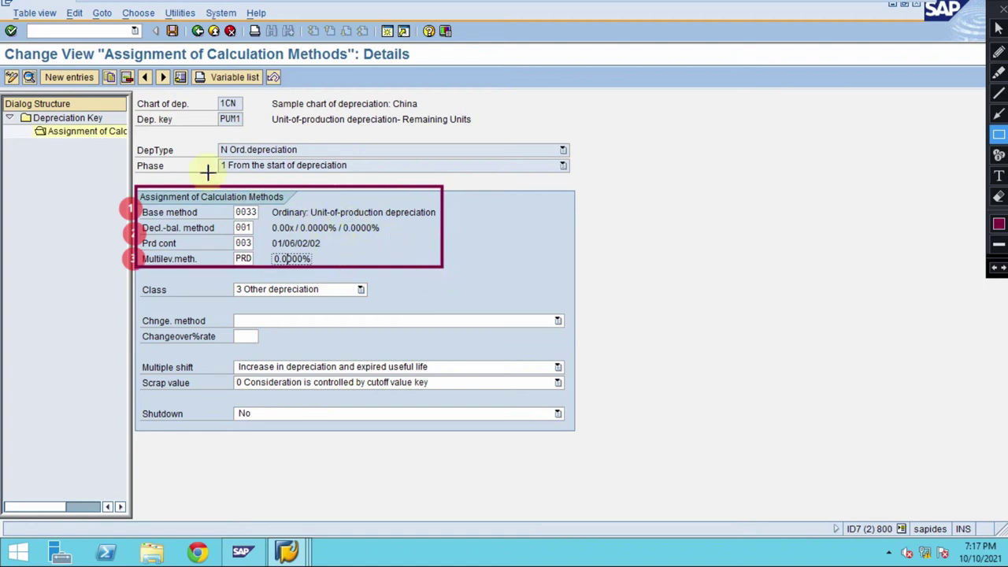
pyautogui.moveTo(131, 138); pyautogui.dragTo(574, 174)
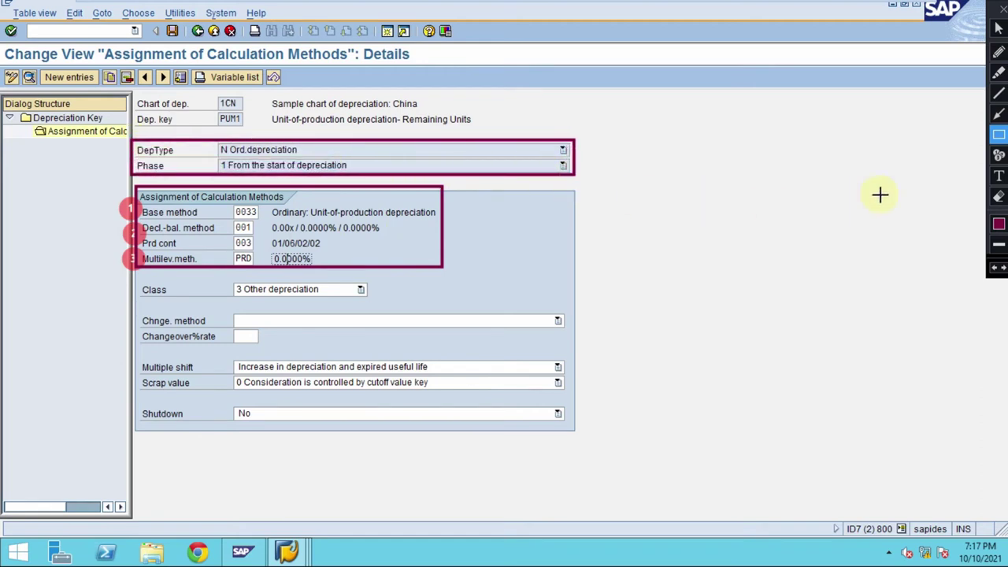
pyautogui.click(998, 114)
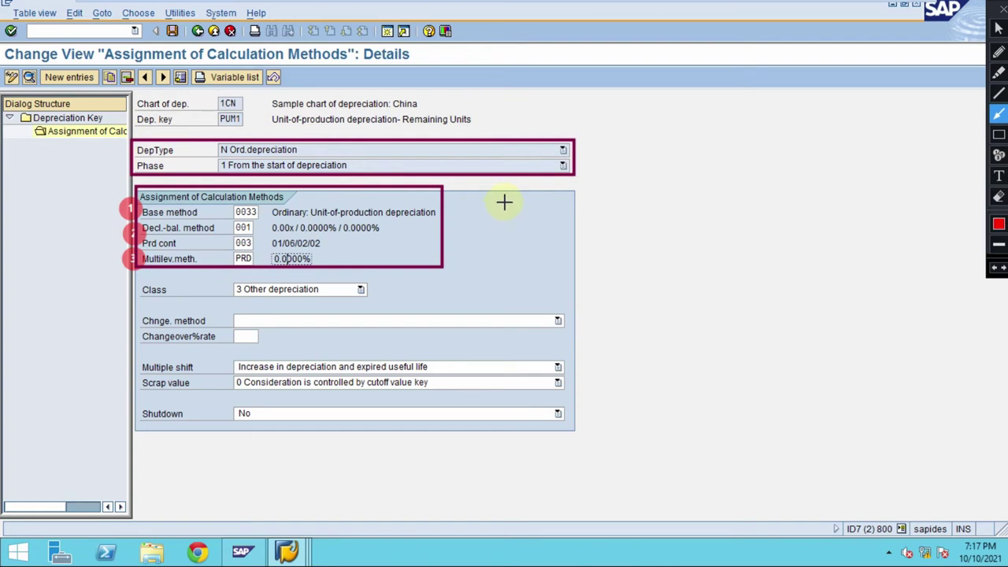
pyautogui.moveTo(512, 197)
pyautogui.mouseDown()
pyautogui.moveTo(362, 210)
pyautogui.moveTo(445, 209)
pyautogui.moveTo(266, 211)
pyautogui.mouseUp()
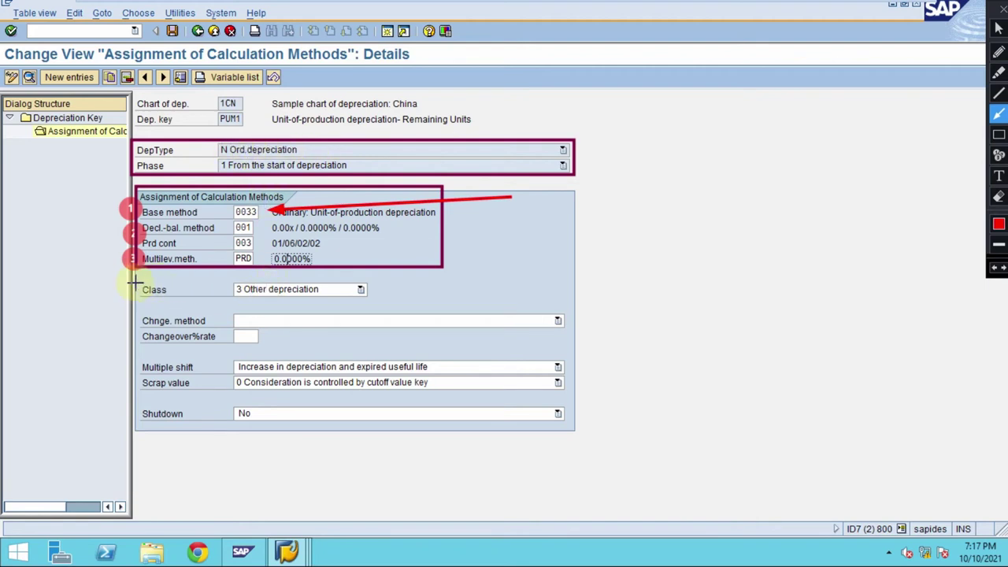
pyautogui.moveTo(139, 280)
pyautogui.mouseDown()
pyautogui.moveTo(206, 299)
pyautogui.moveTo(168, 289)
pyautogui.moveTo(234, 289)
pyautogui.mouseUp()
pyautogui.click(999, 133)
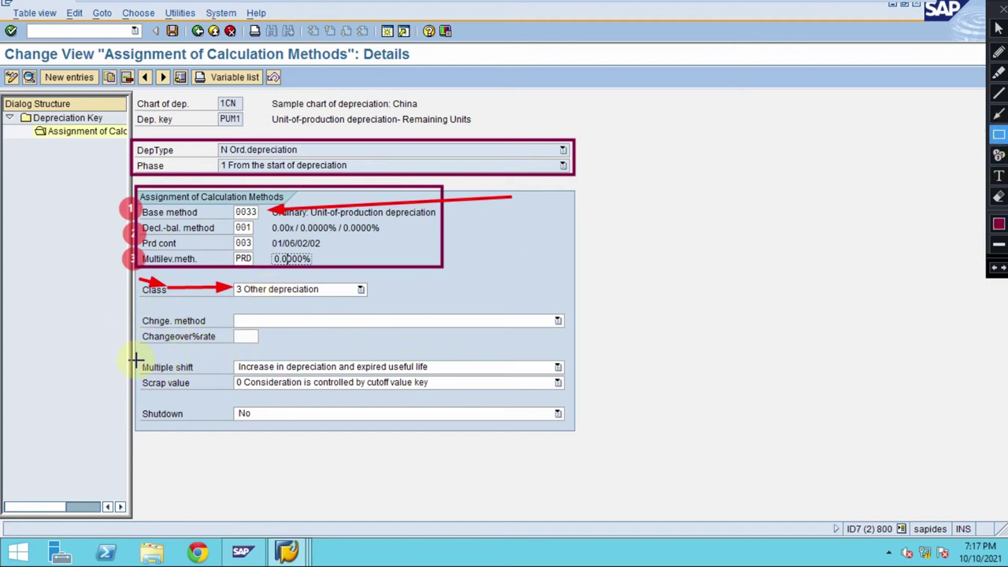
pyautogui.moveTo(135, 360)
pyautogui.mouseDown()
pyautogui.moveTo(421, 367)
pyautogui.moveTo(439, 395)
pyautogui.mouseUp()
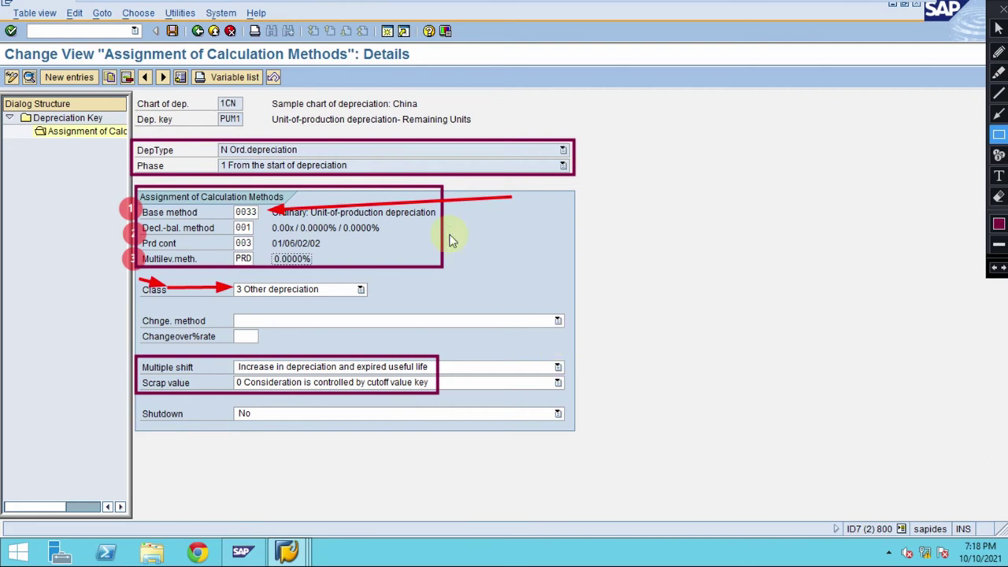
pyautogui.press('Escape')
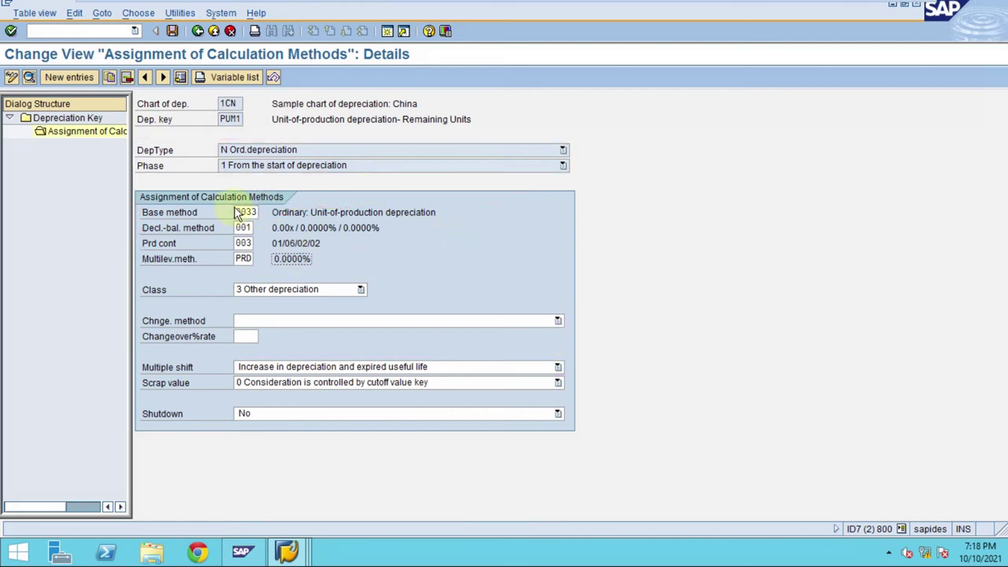
# - Save PUM1's calculation method assignment under the New Company Code customizing request and return to the assignment overview
pyautogui.click(173, 30)
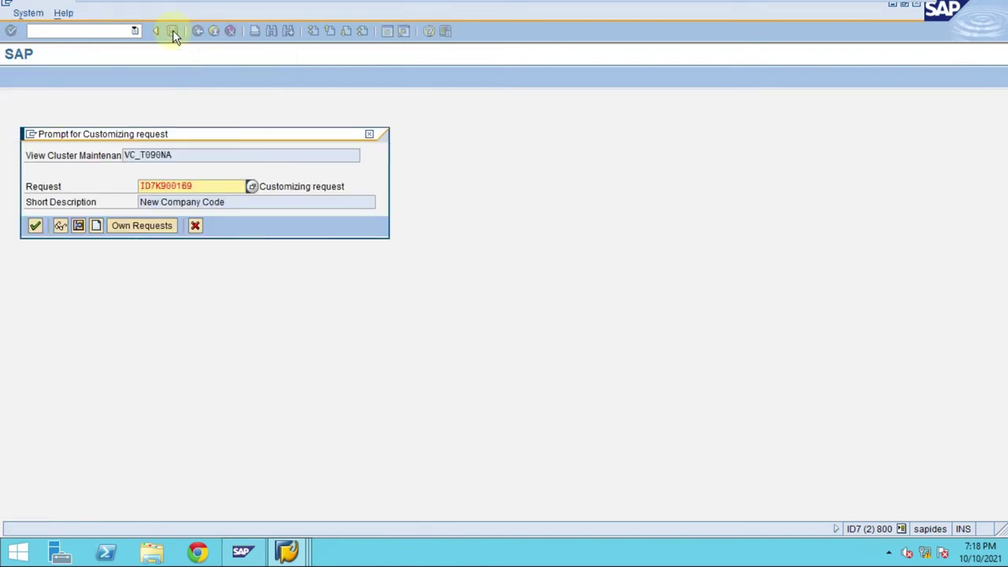
pyautogui.click(34, 226)
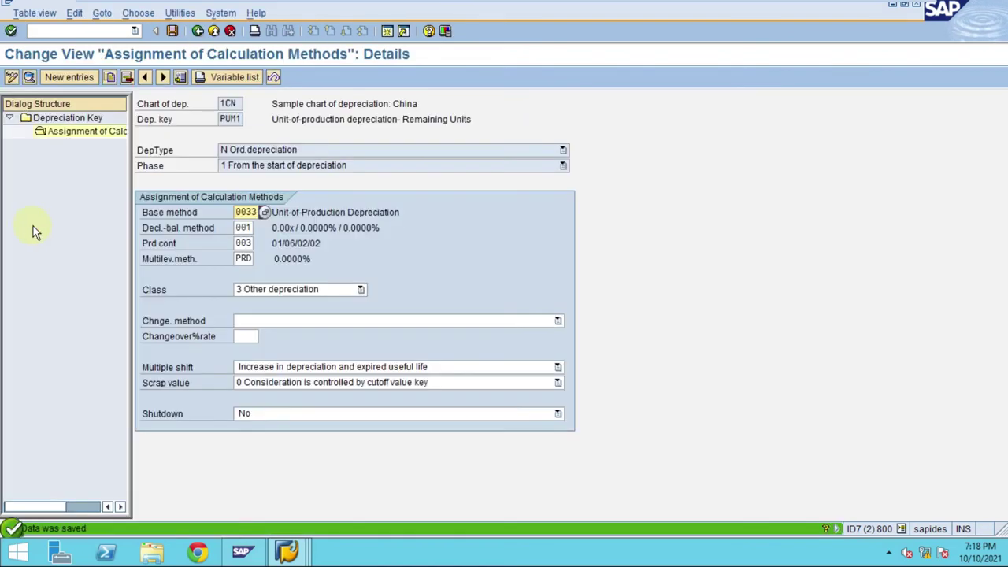
pyautogui.click(198, 31)
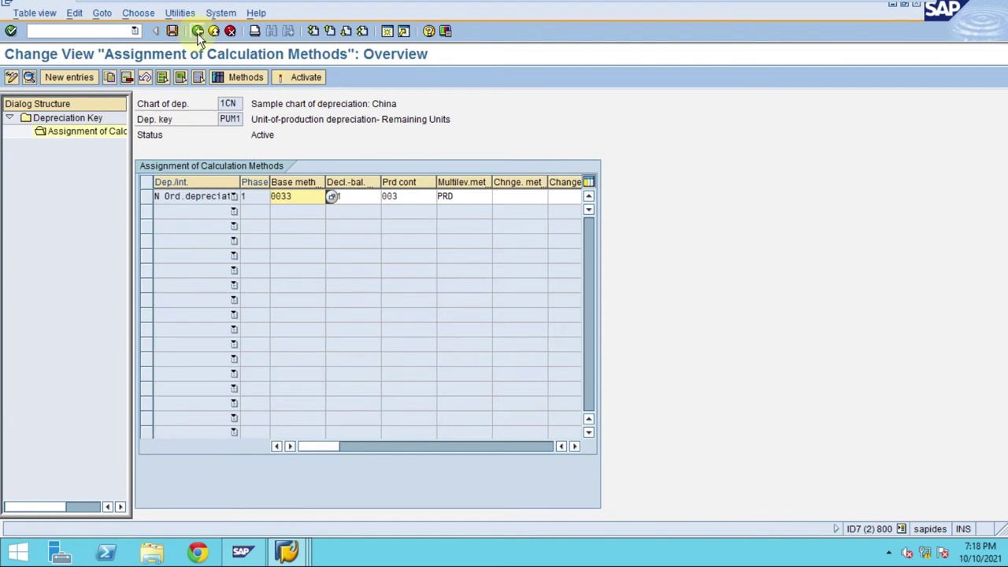
# - Activate the N Ord.depreciation phase 1 assignment of PUM1, save it, and return to the depreciation key overview
pyautogui.click(146, 197)
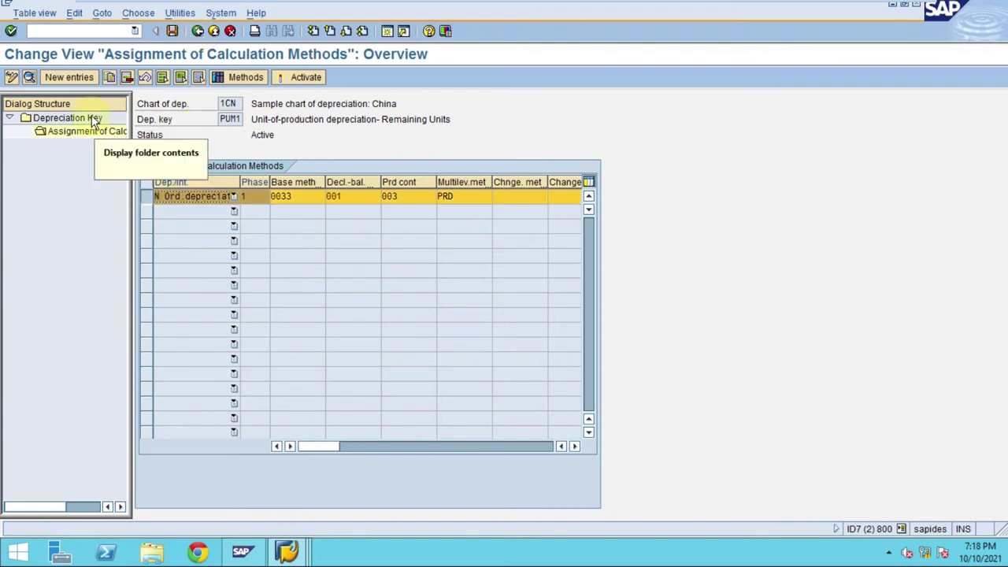
pyautogui.click(295, 84)
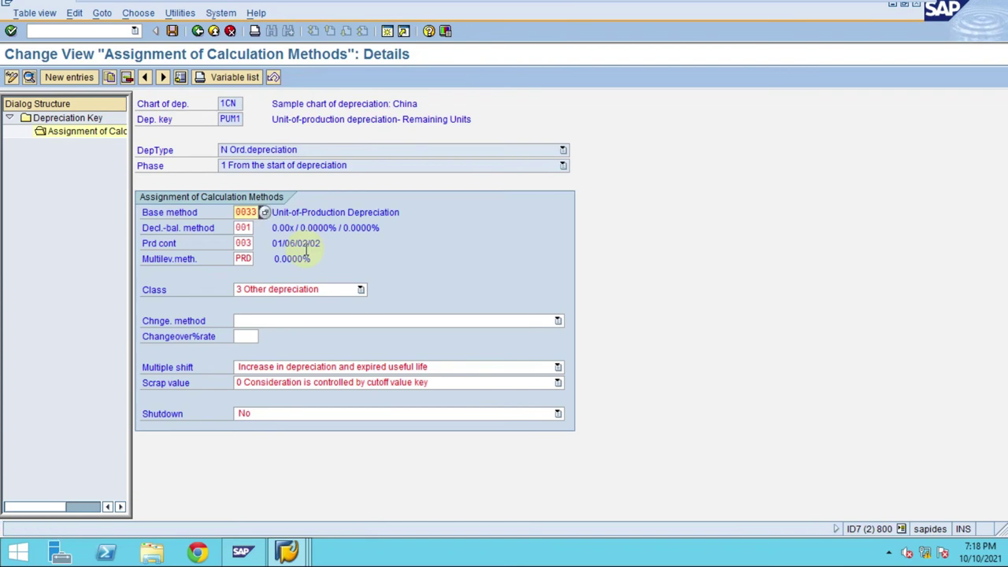
pyautogui.click(174, 30)
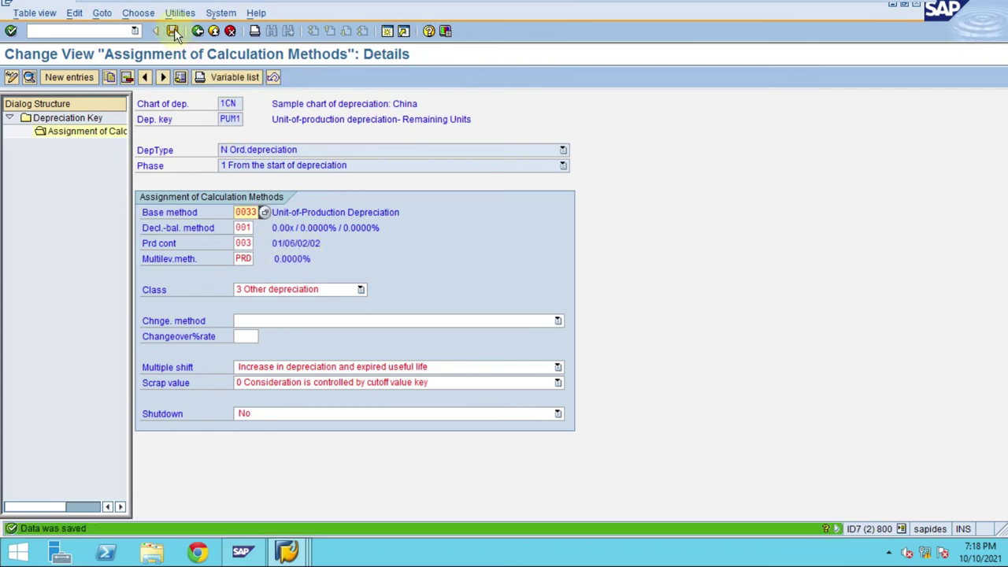
pyautogui.click(198, 30)
pyautogui.click(197, 31)
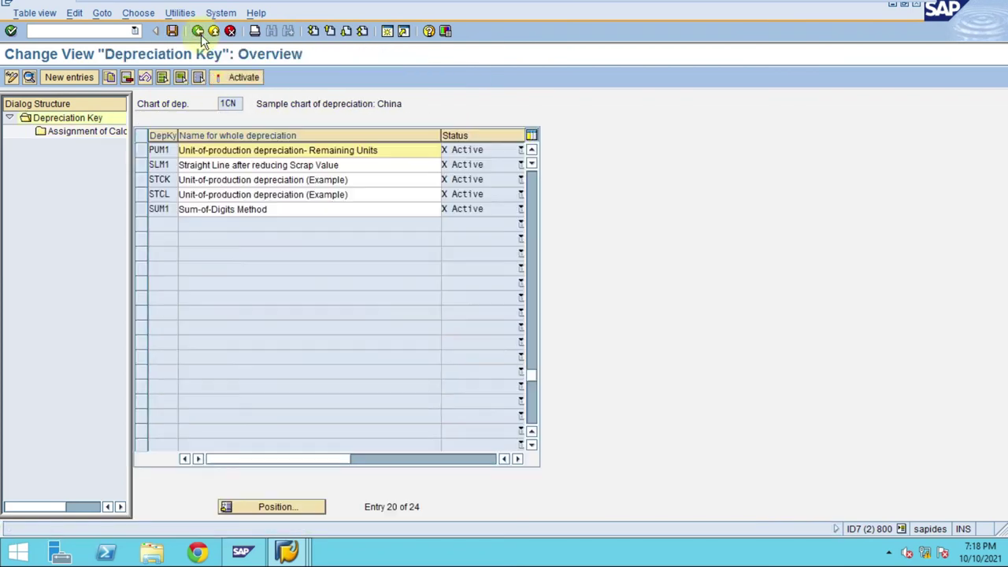
# - Select depreciation key PUM1 in the overview and check its available status options without changing the status
pyautogui.click(146, 151)
pyautogui.scroll(1, 237, 277)
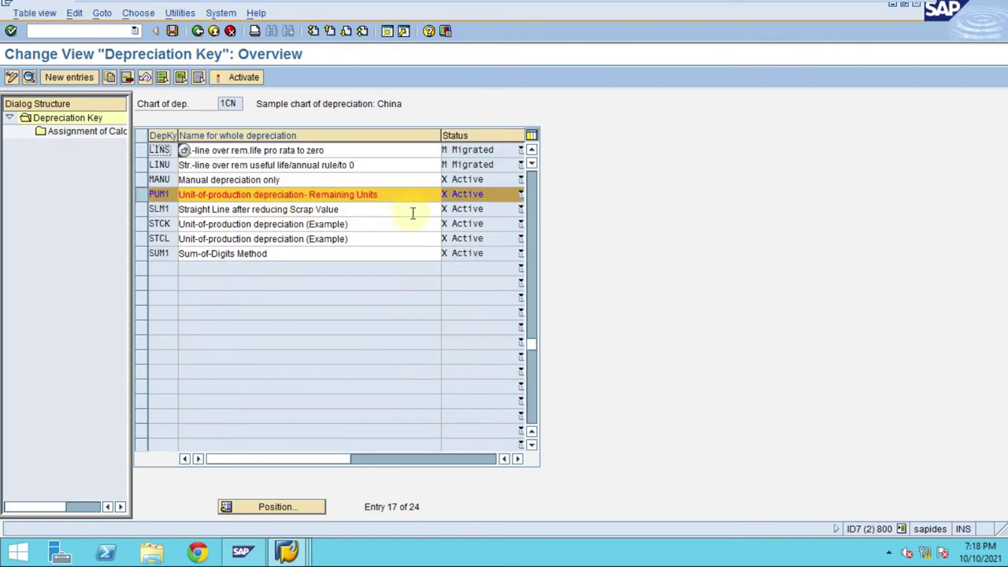
pyautogui.click(476, 195)
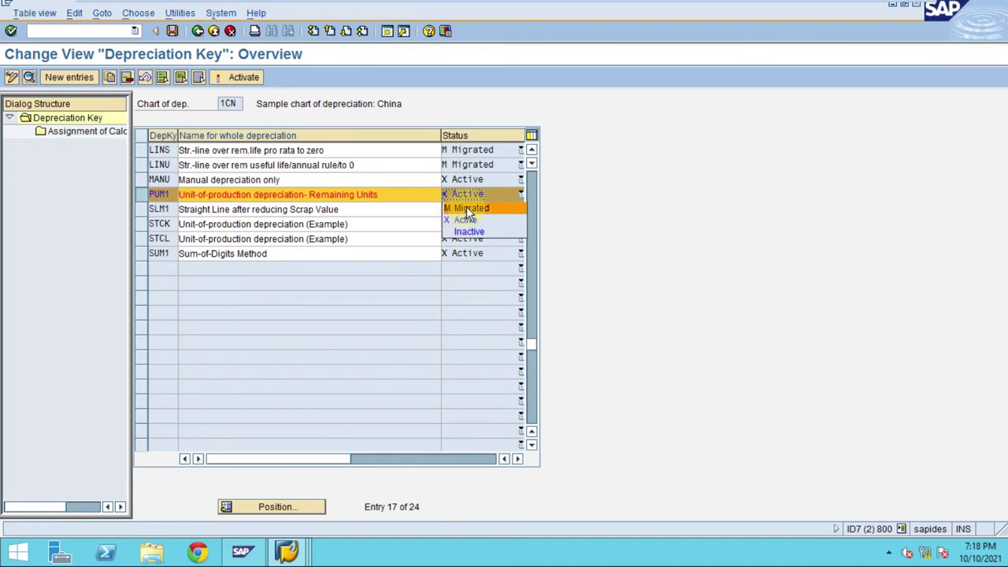
pyautogui.click(266, 195)
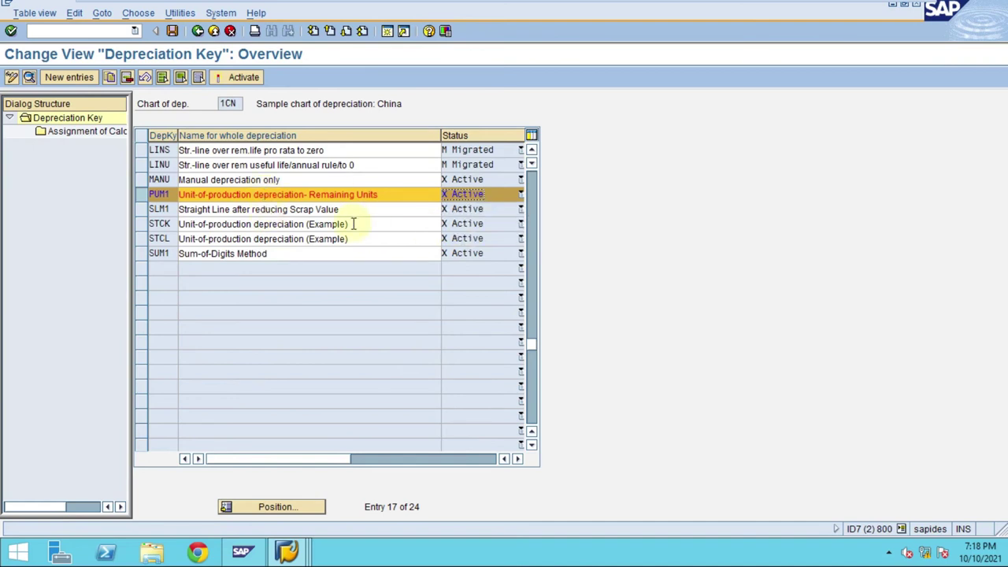
# - Narrow the depreciation name column and widen the Dialog Structure area, and return to the Display IMG structure
pyautogui.moveTo(440, 135); pyautogui.dragTo(400, 135)
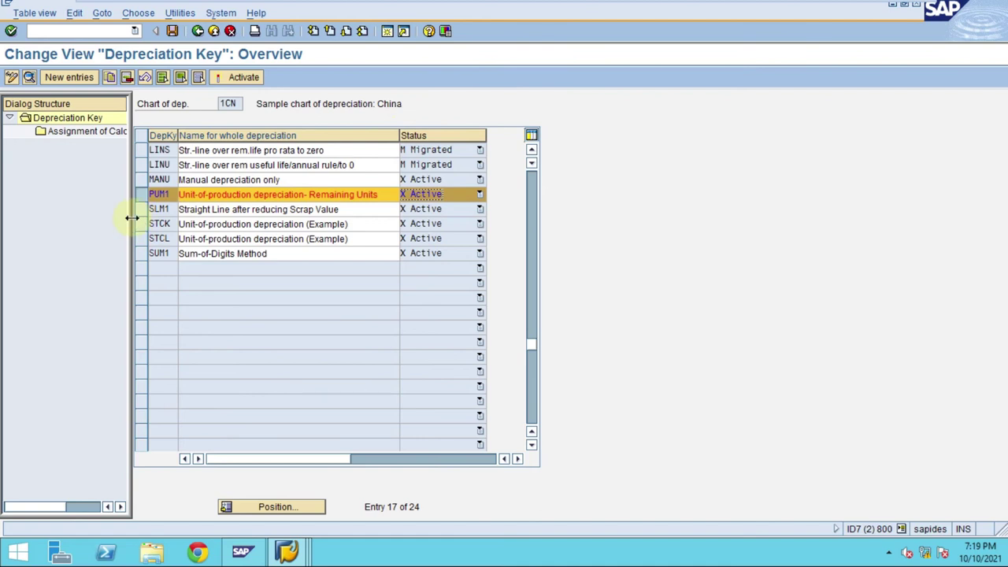
pyautogui.moveTo(130, 218); pyautogui.dragTo(203, 219)
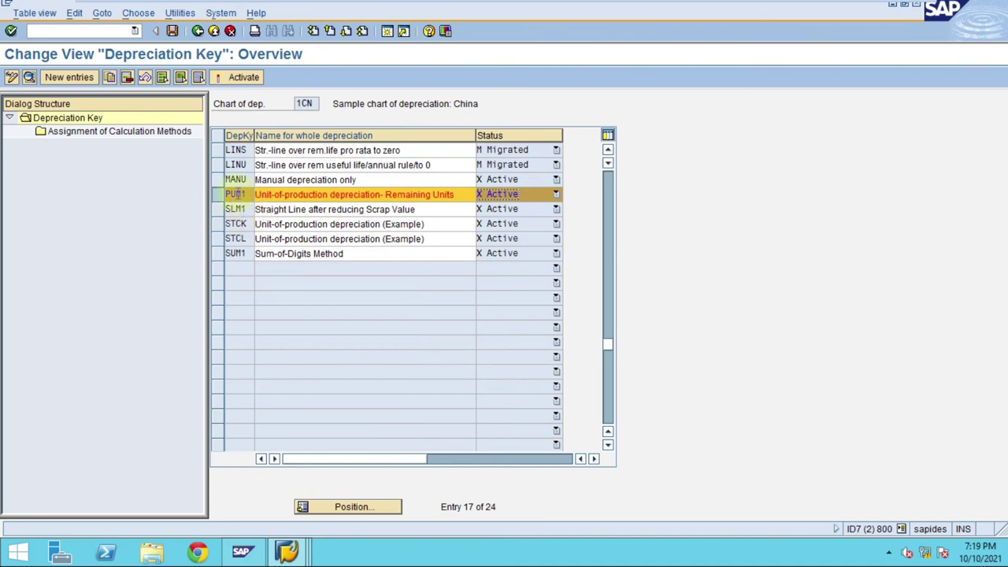
pyautogui.click(197, 31)
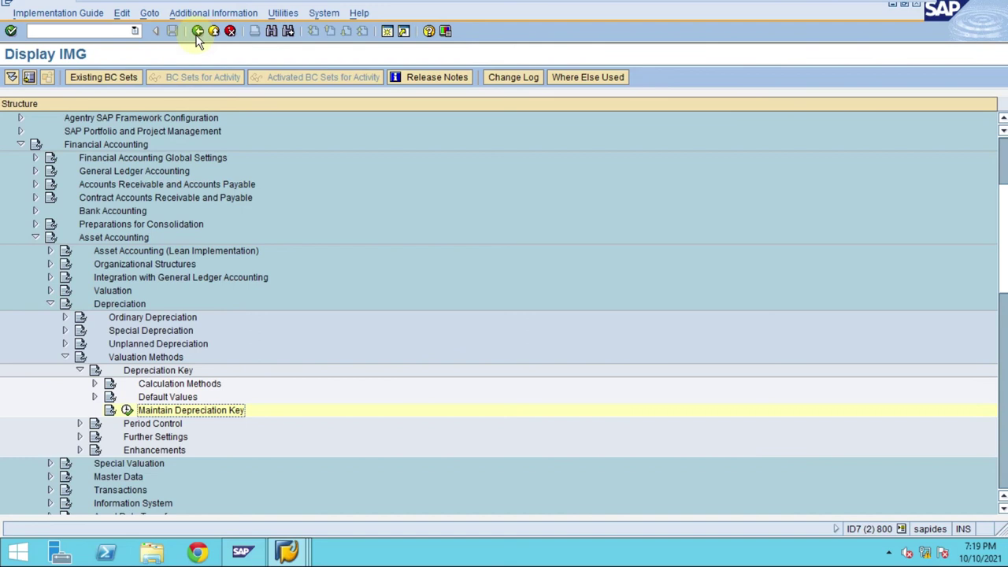
# - Leave the virtual machine's full-screen view and switch to the Intermediate sheet of the SAP-FIAA-CourseV1 workbook in Excel
pyautogui.moveTo(493, 6)
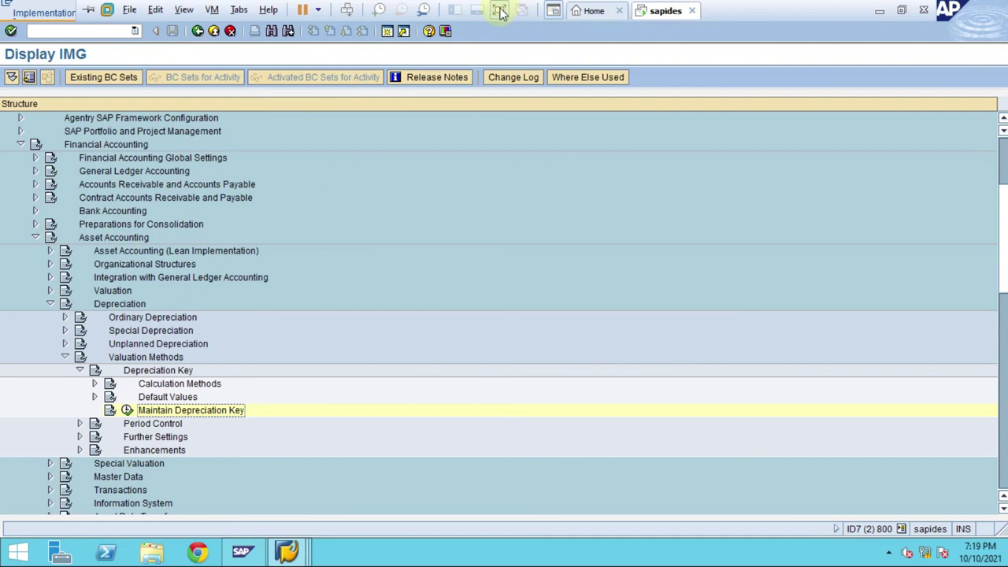
pyautogui.click(504, 10)
pyautogui.click(432, 552)
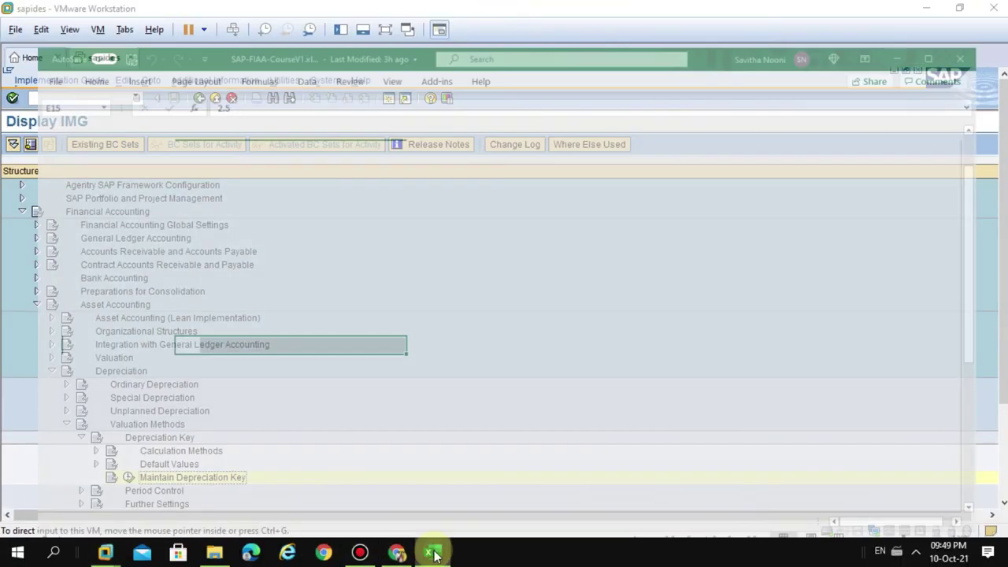
pyautogui.click(427, 168)
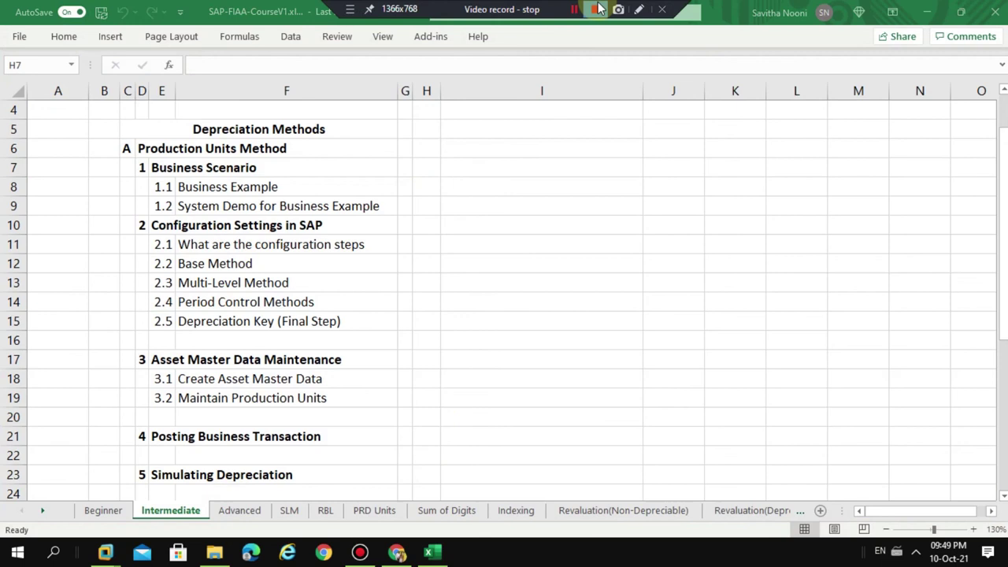
pyautogui.click(638, 9)
pyautogui.click(998, 155)
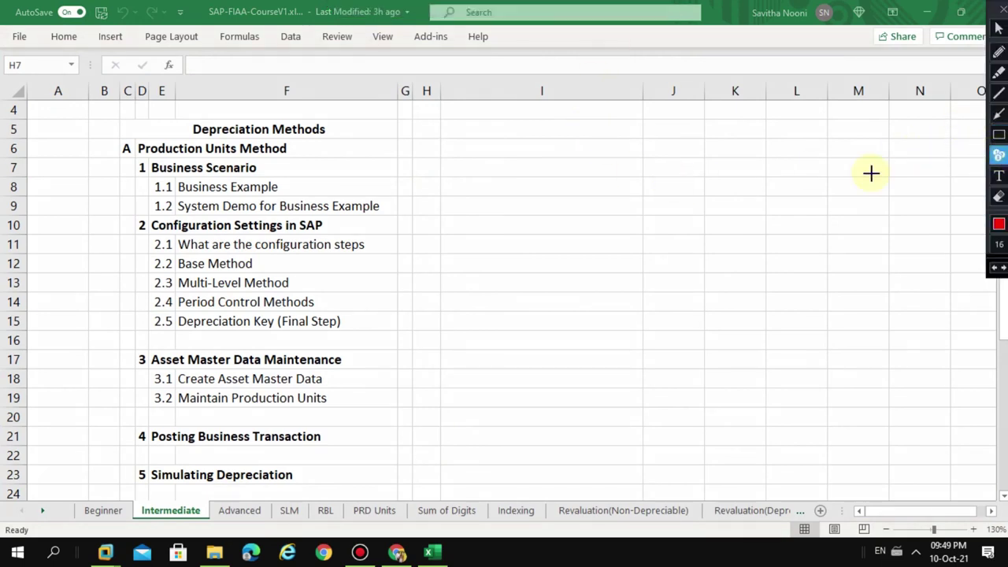
pyautogui.click(131, 168)
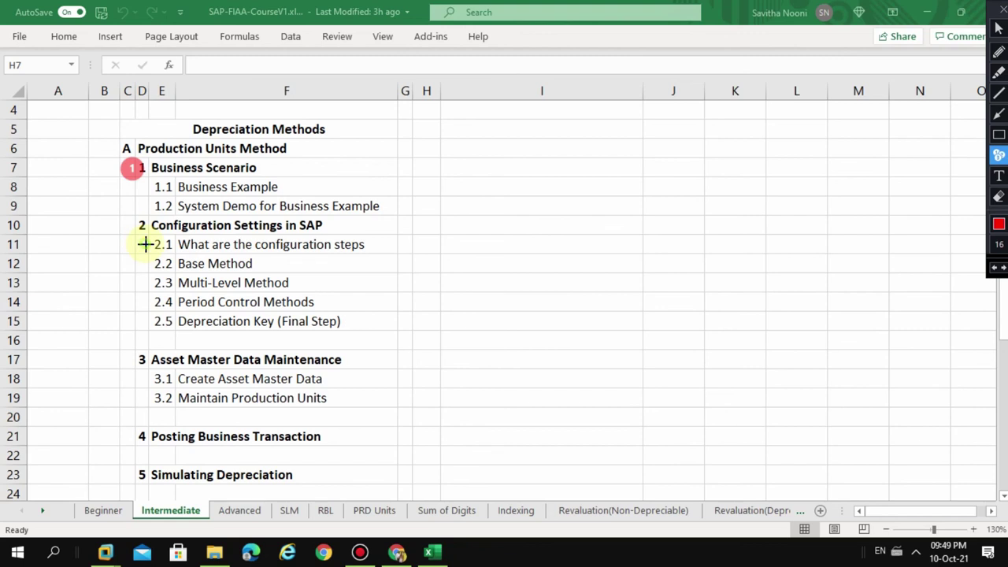
pyautogui.click(145, 244)
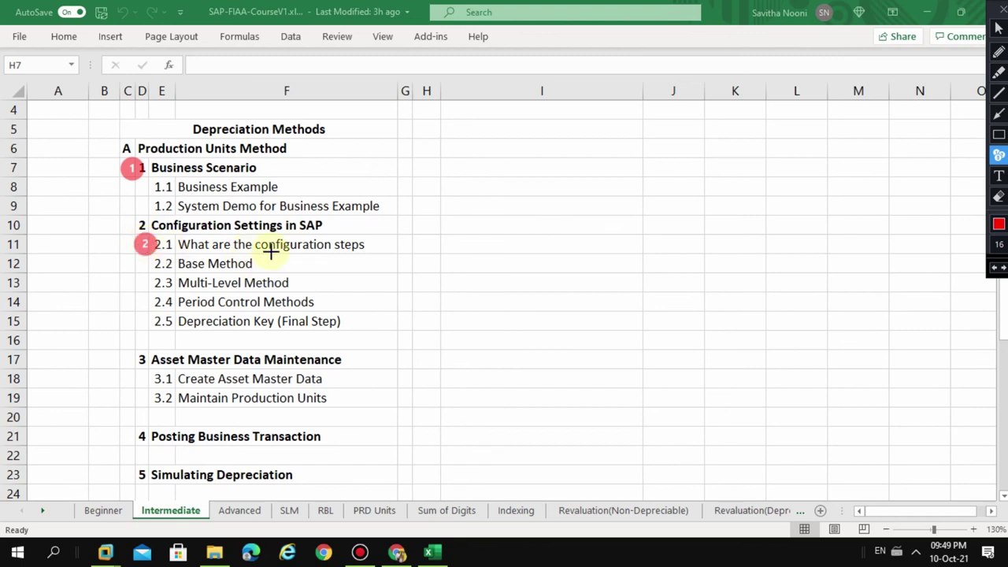